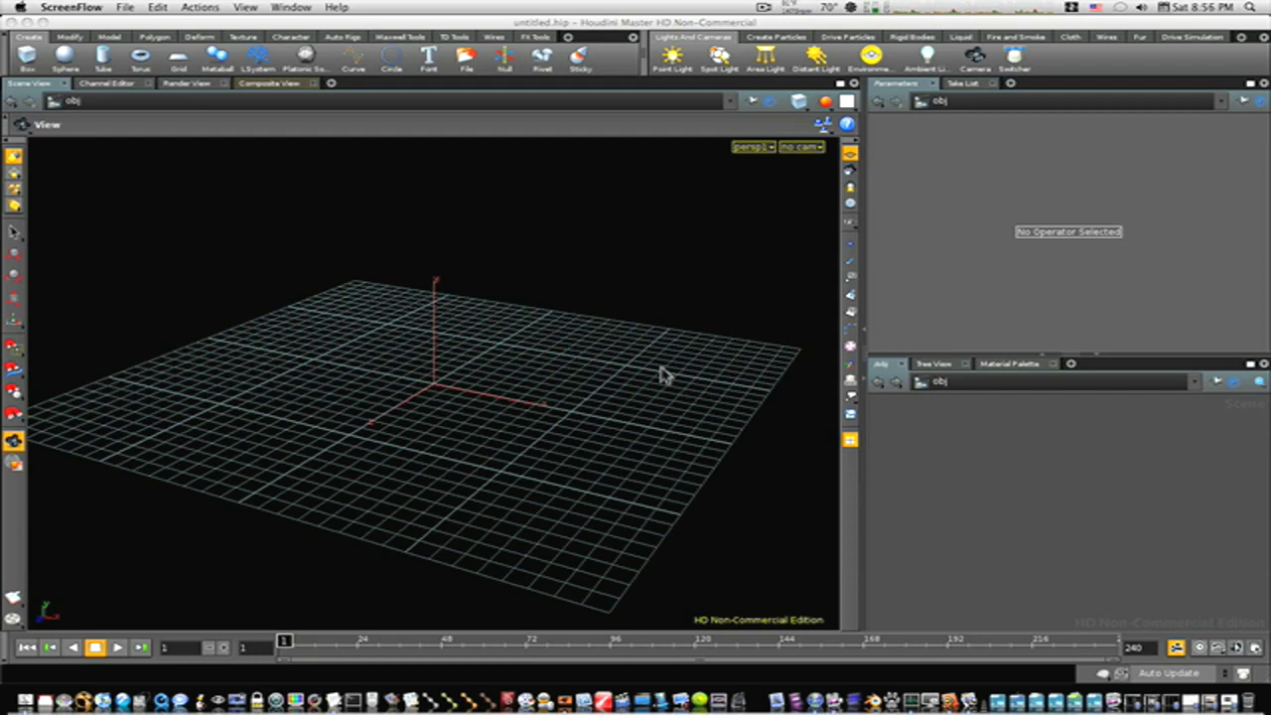
# Create a DOP Network node in the object-level network.
pyautogui.click(921, 454)
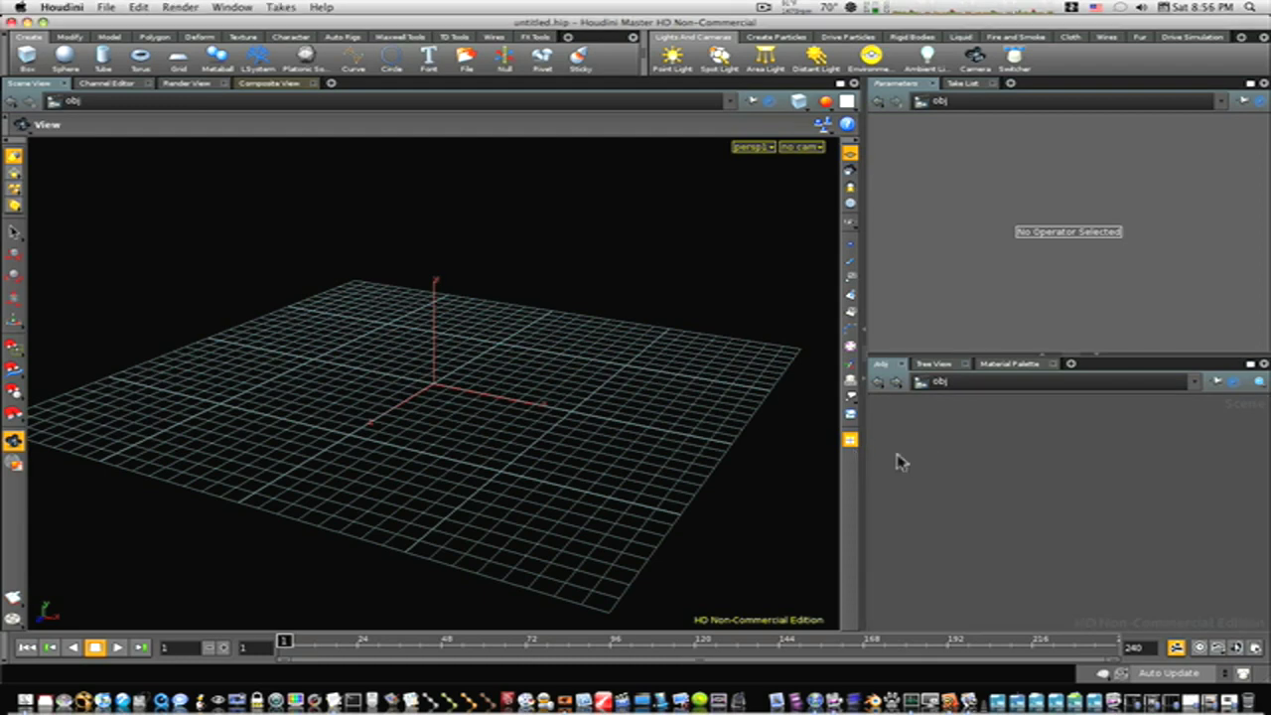
pyautogui.press('Tab')
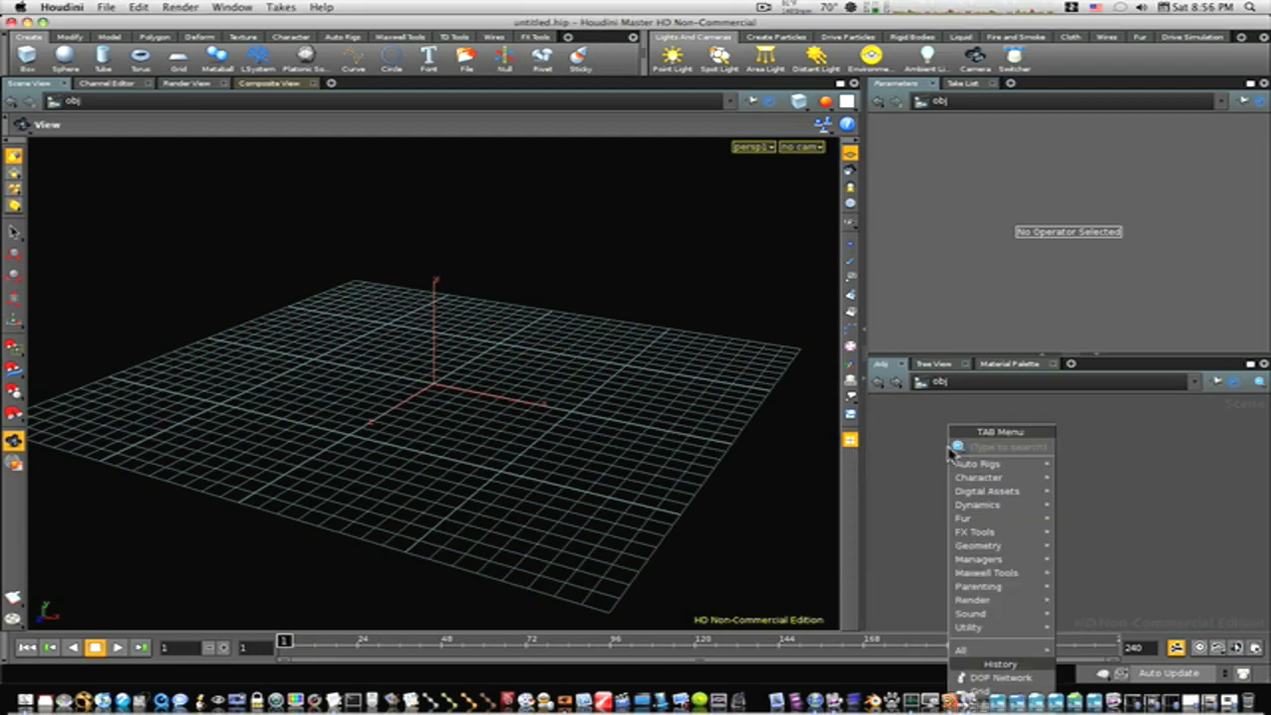
pyautogui.write('D')
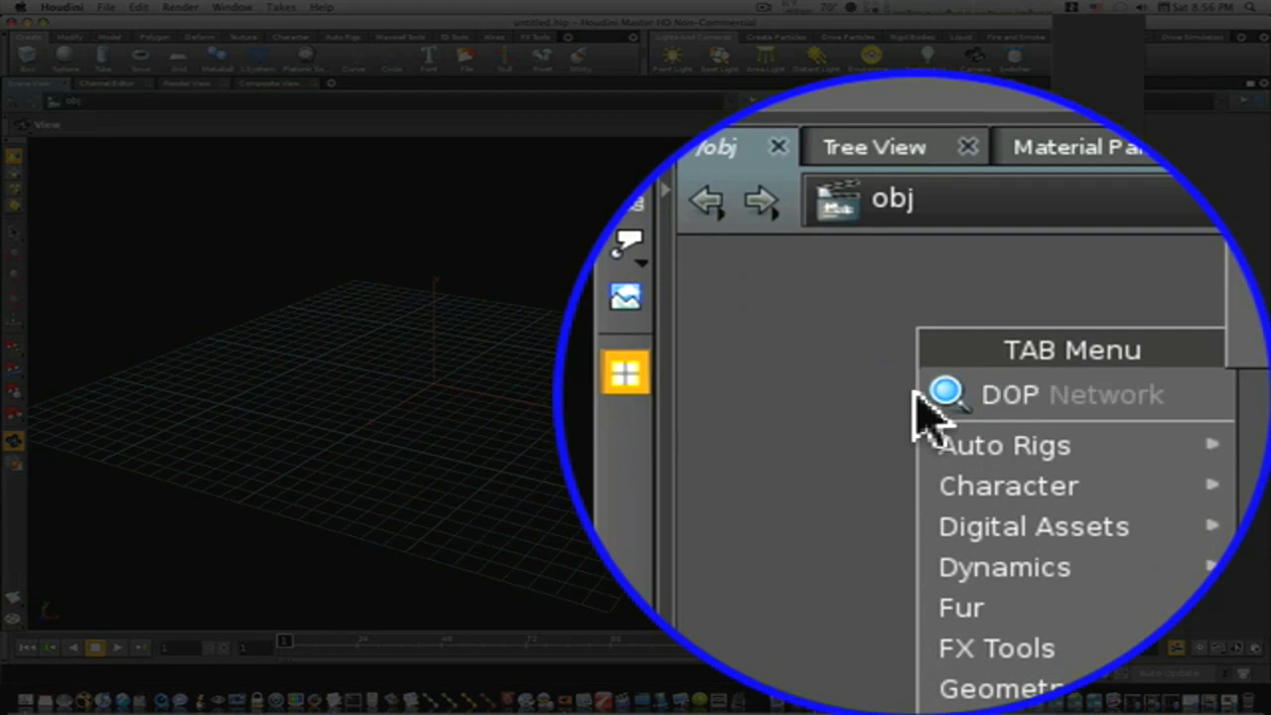
pyautogui.write('OP')
pyautogui.click(930, 414)
pyautogui.click(930, 420)
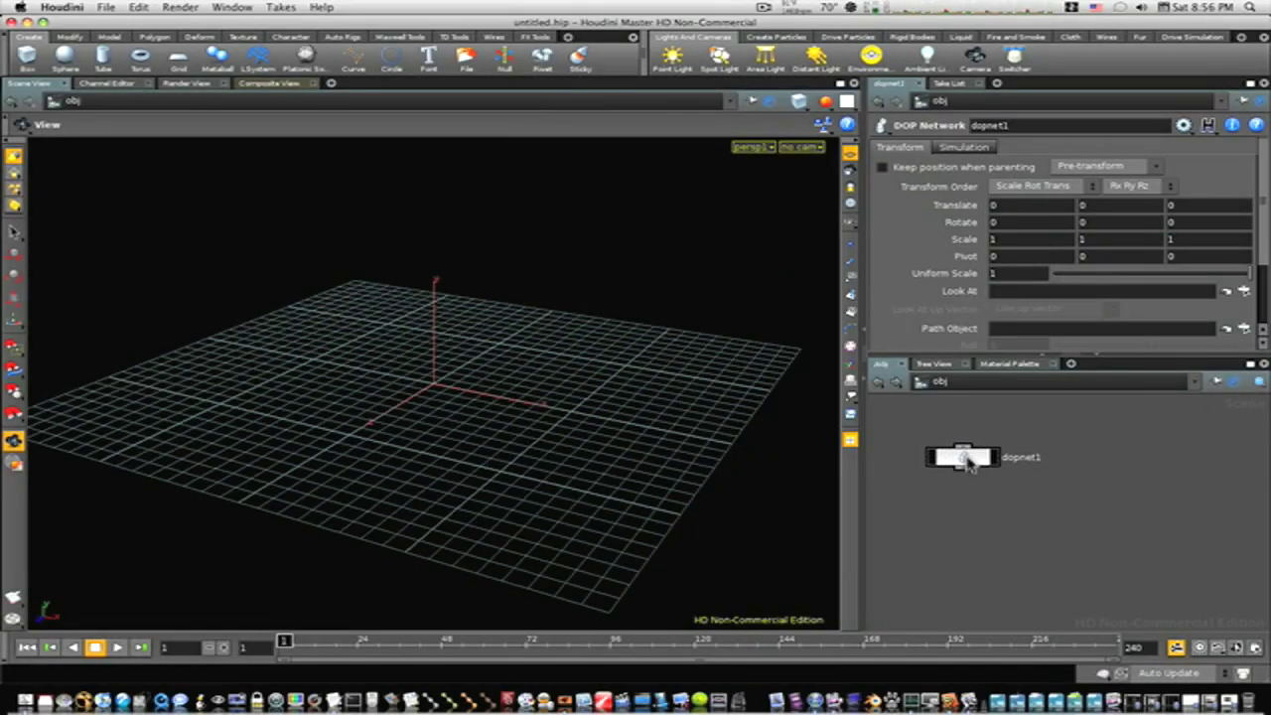
# Go inside the DOP network and add a Ripple Object node.
pyautogui.doubleClick(963, 457)
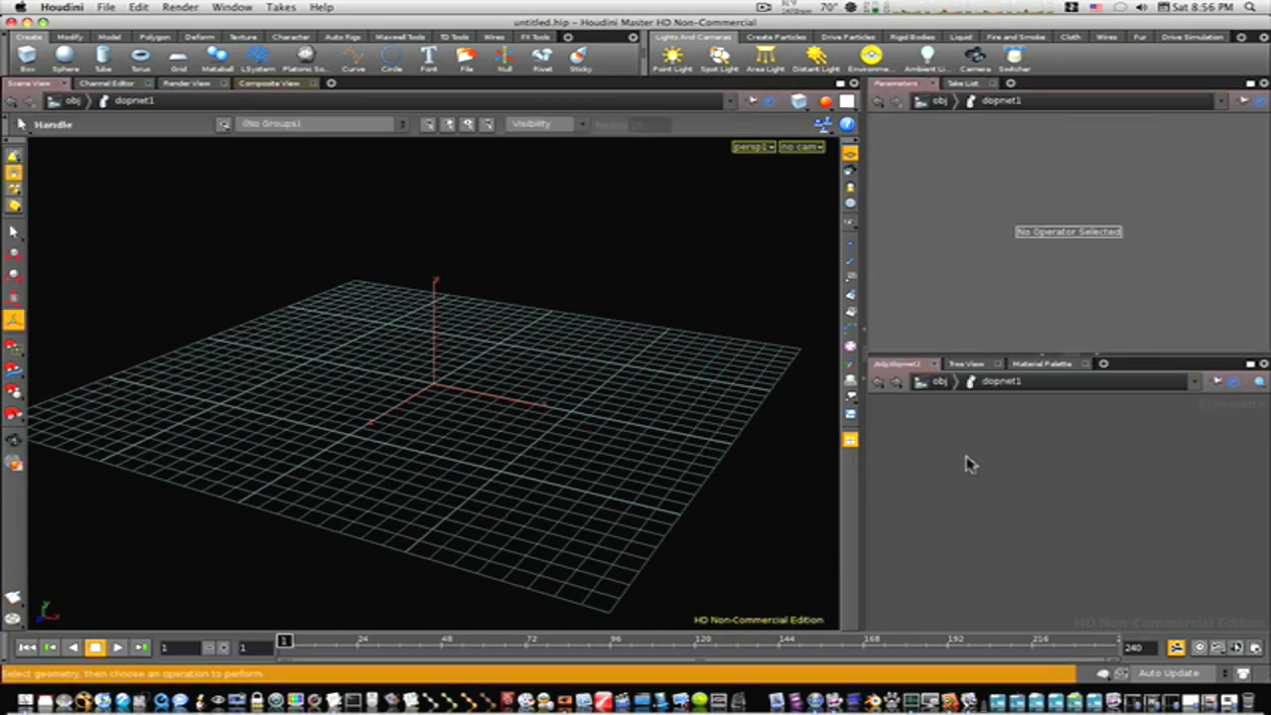
pyautogui.press('Tab')
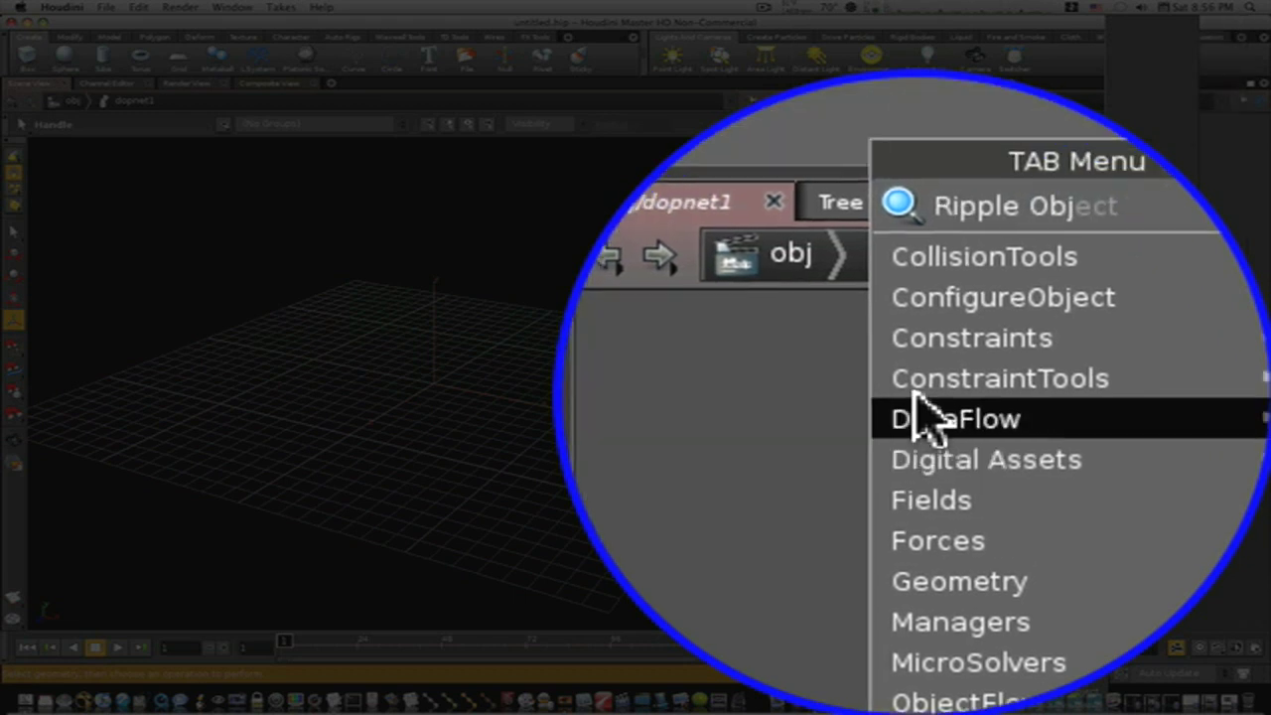
pyautogui.click(1003, 122)
pyautogui.click(928, 415)
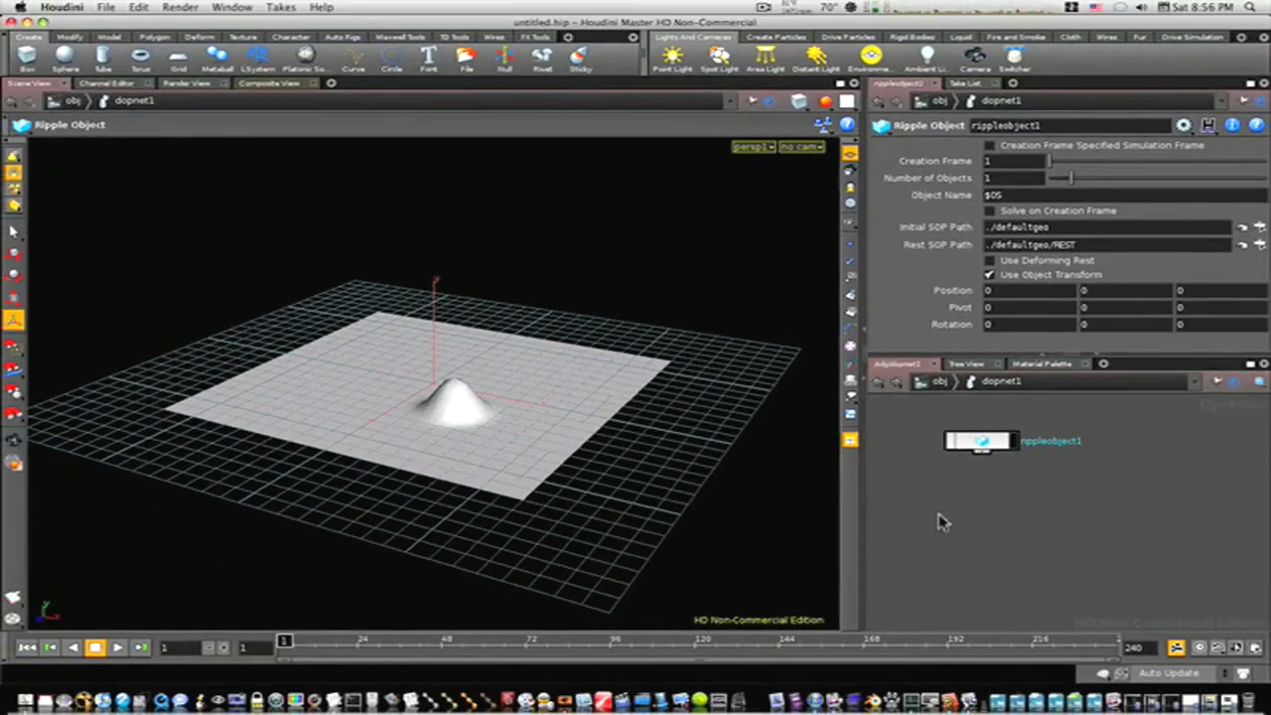
# Add a Ripple Solver node below the ripple object and wire the ripple object's output into its input.
pyautogui.press('Tab')
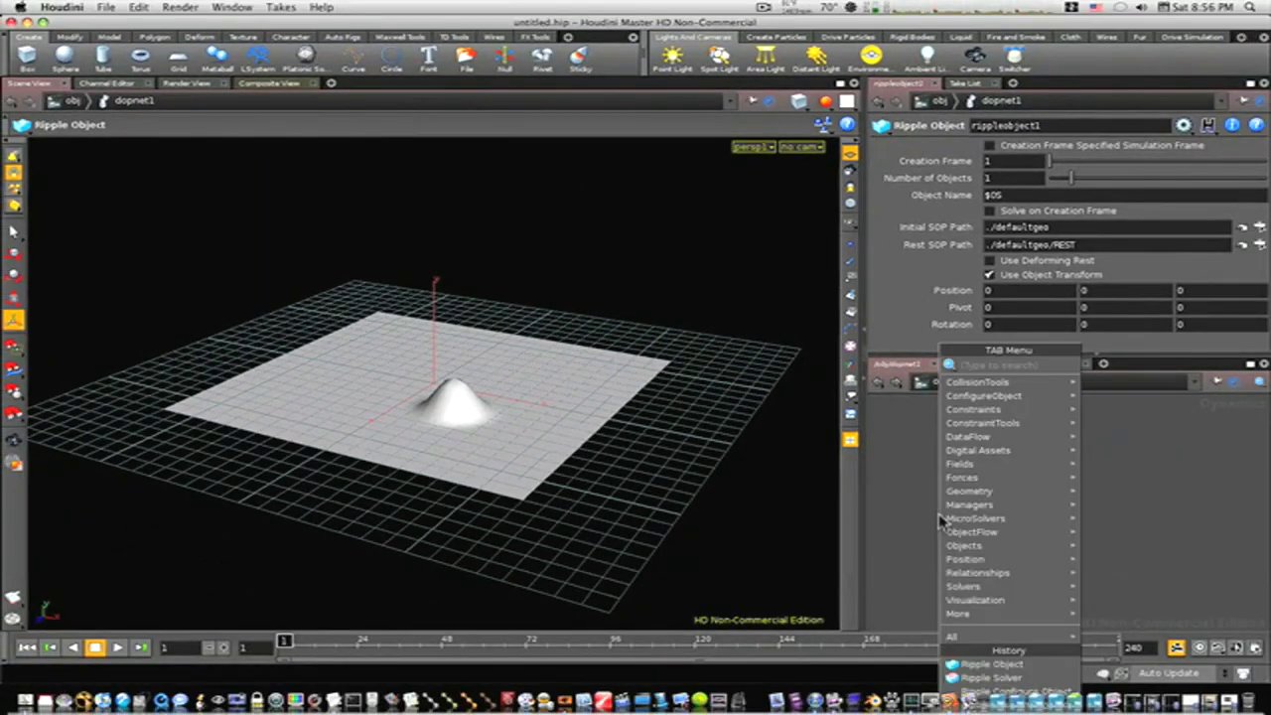
pyautogui.write('R')
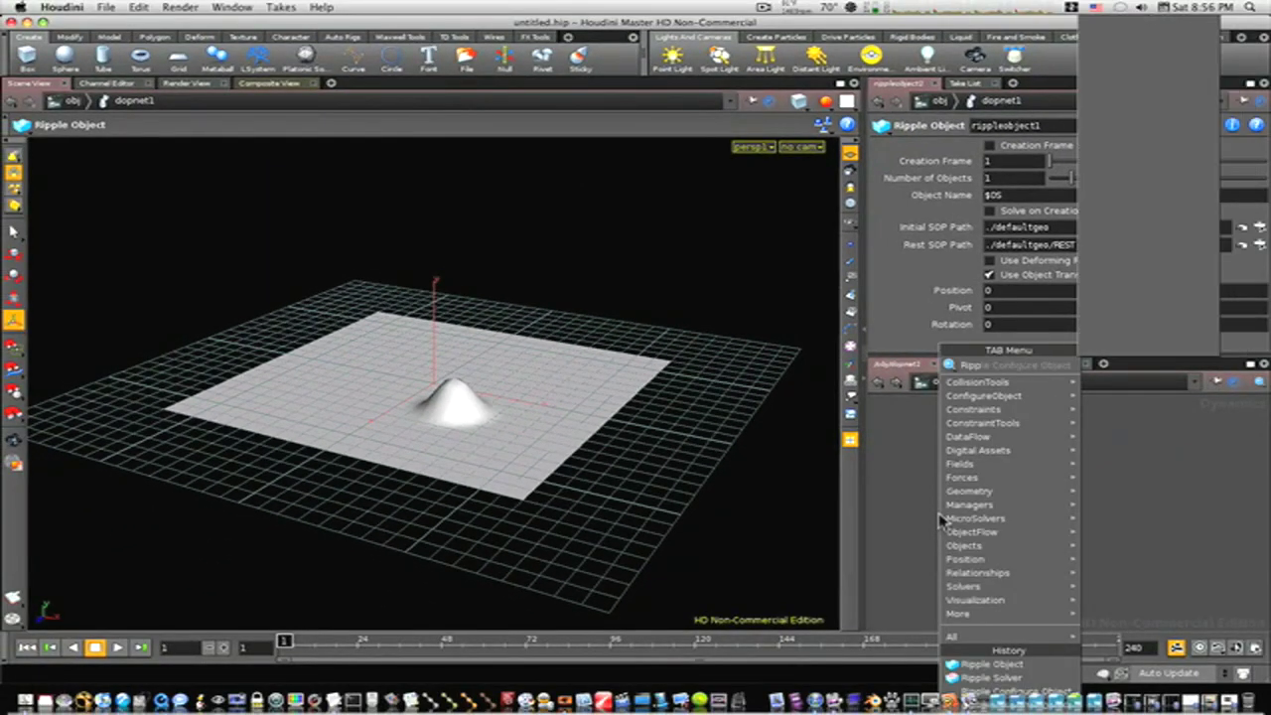
pyautogui.write('ipple Solver')
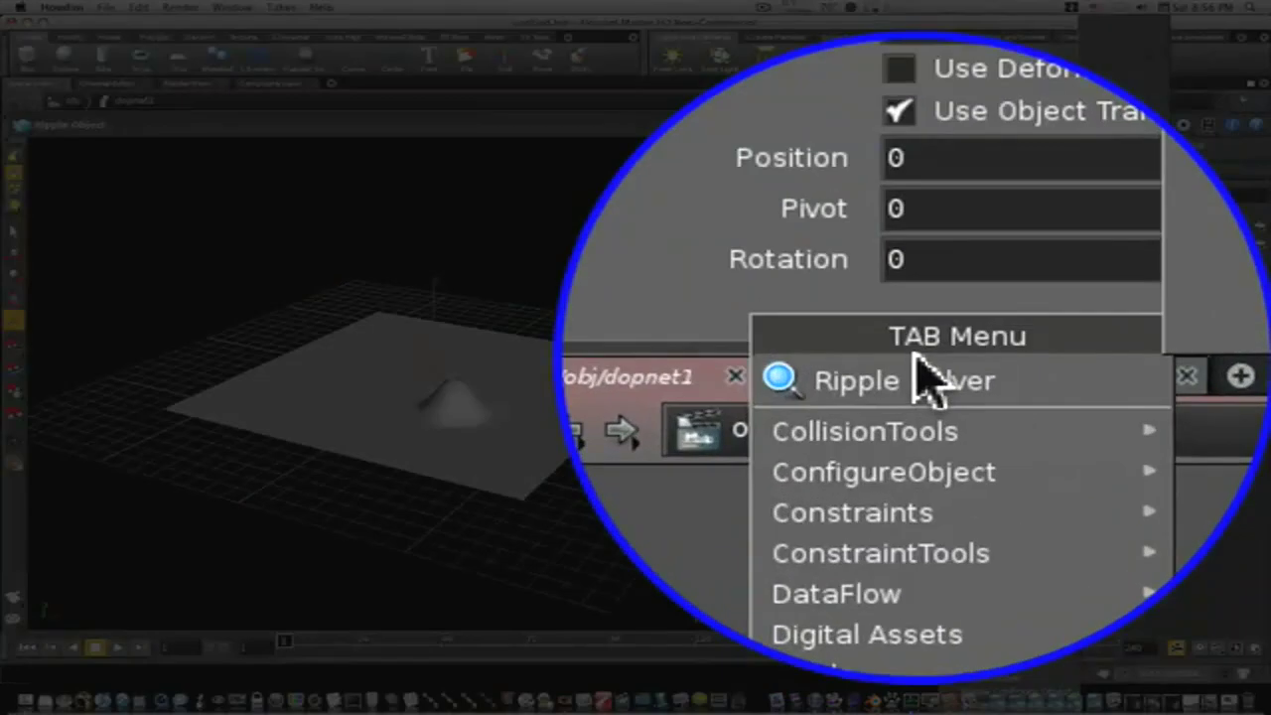
pyautogui.press('Return')
pyautogui.click(975, 495)
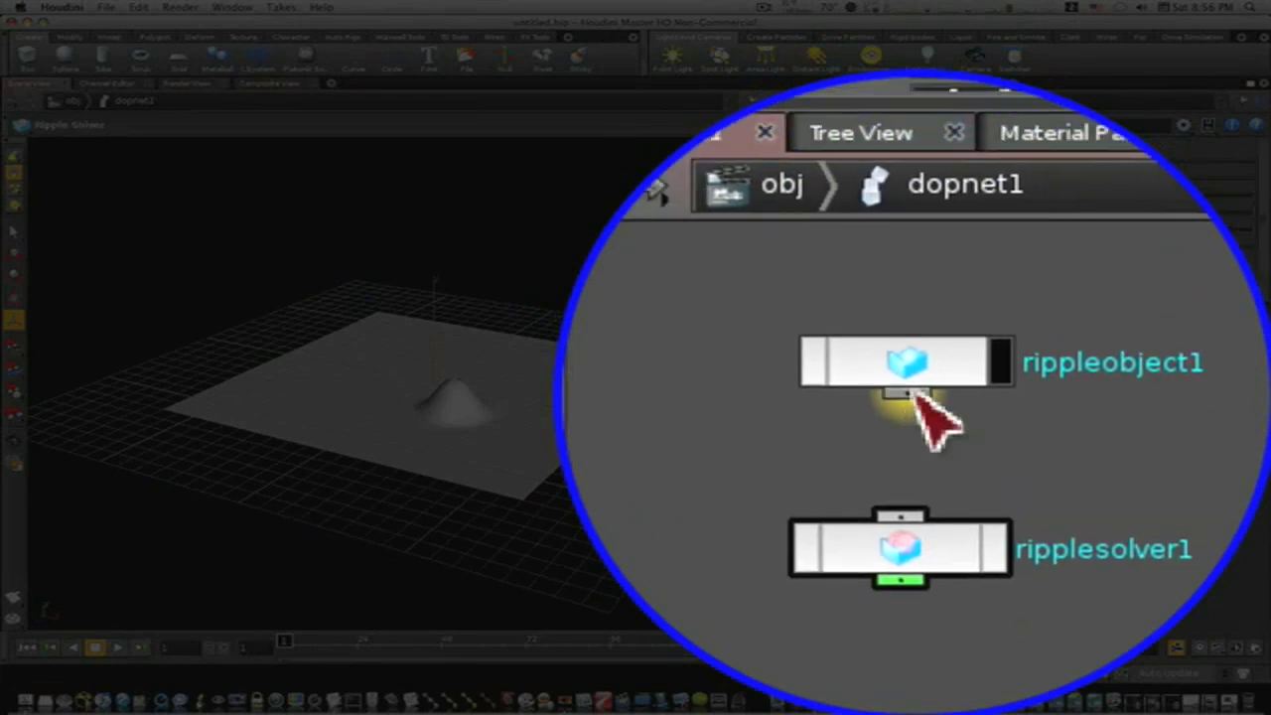
pyautogui.moveTo(914, 264); pyautogui.dragTo(909, 392)
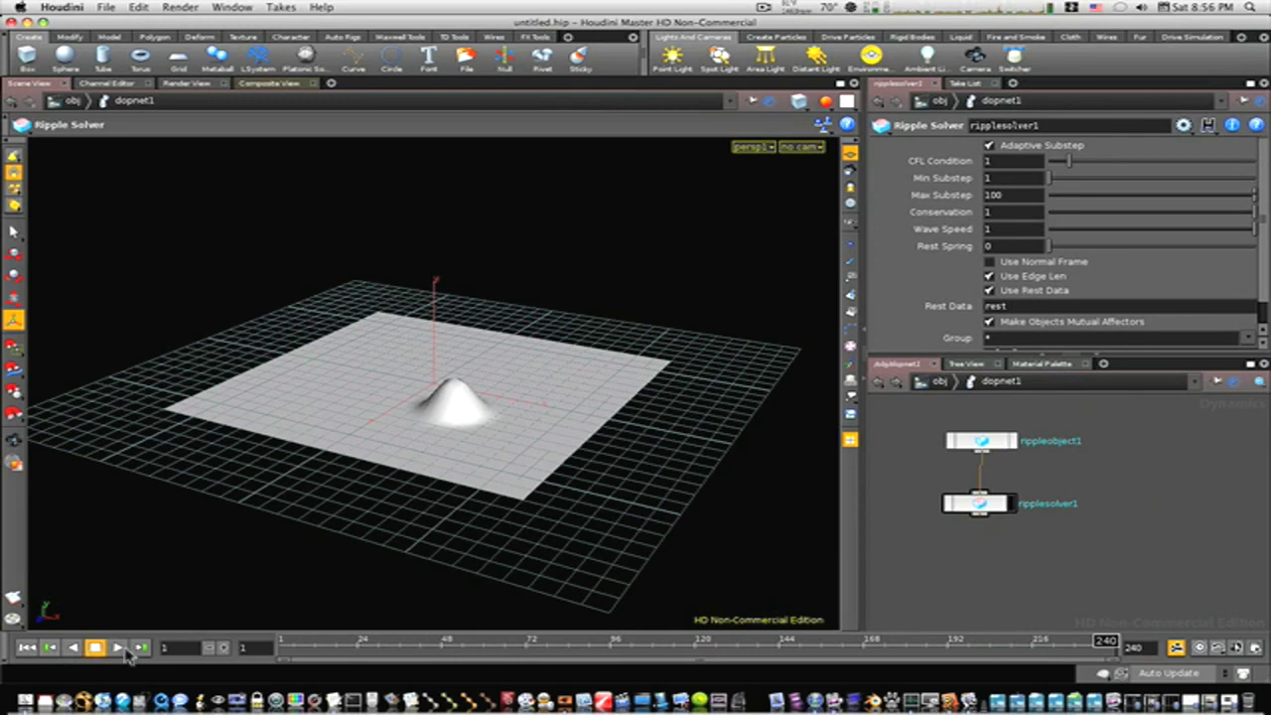
# Play the default ripple simulation, view it up close, and stop playback.
pyautogui.click(121, 646)
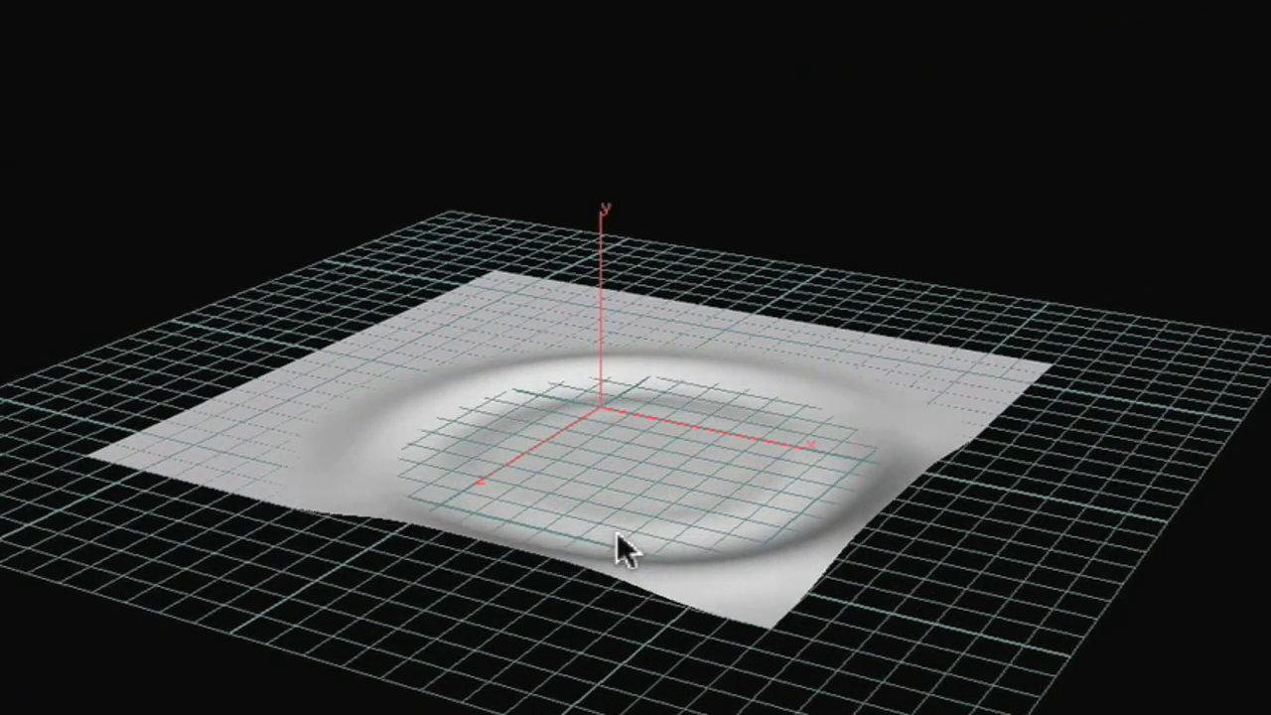
pyautogui.keyDown('alt'); pyautogui.moveTo(635, 513); pyautogui.dragTo(1054, 561, button='right'); pyautogui.keyUp('alt')
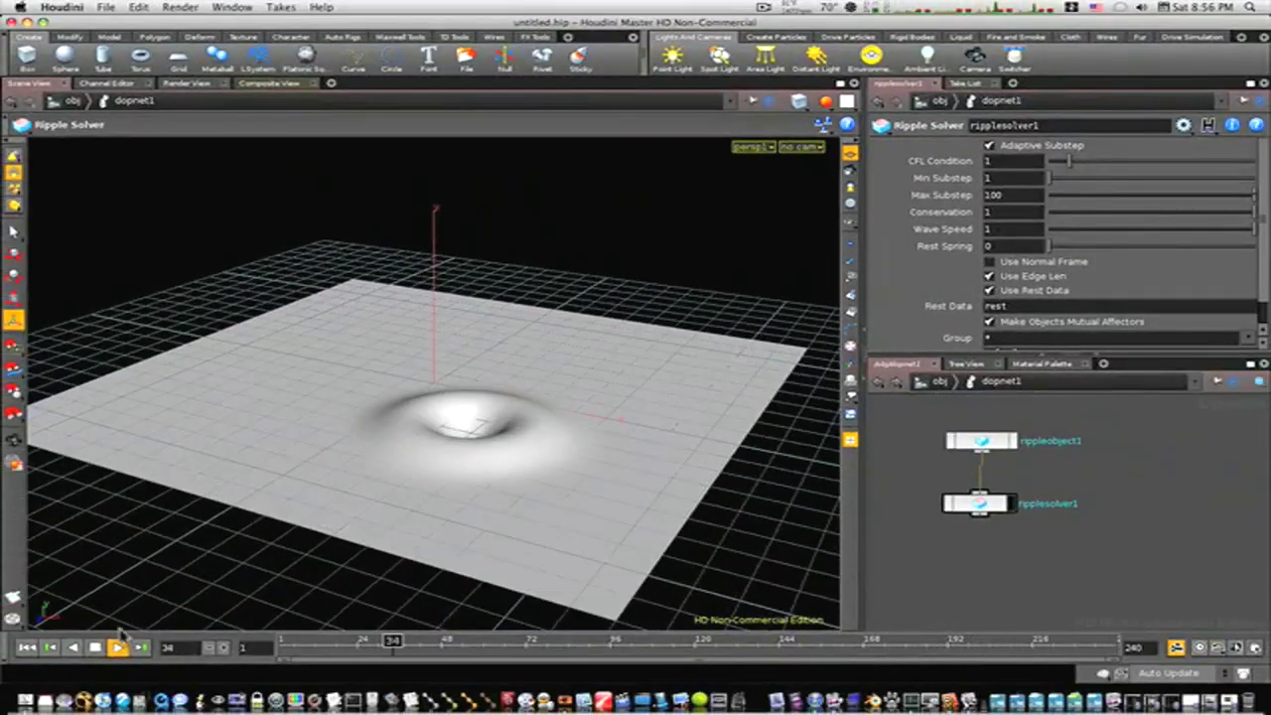
pyautogui.click(95, 647)
# Return to object level, add a grid object, and raise it about 0.27 units in Y.
pyautogui.click(922, 386)
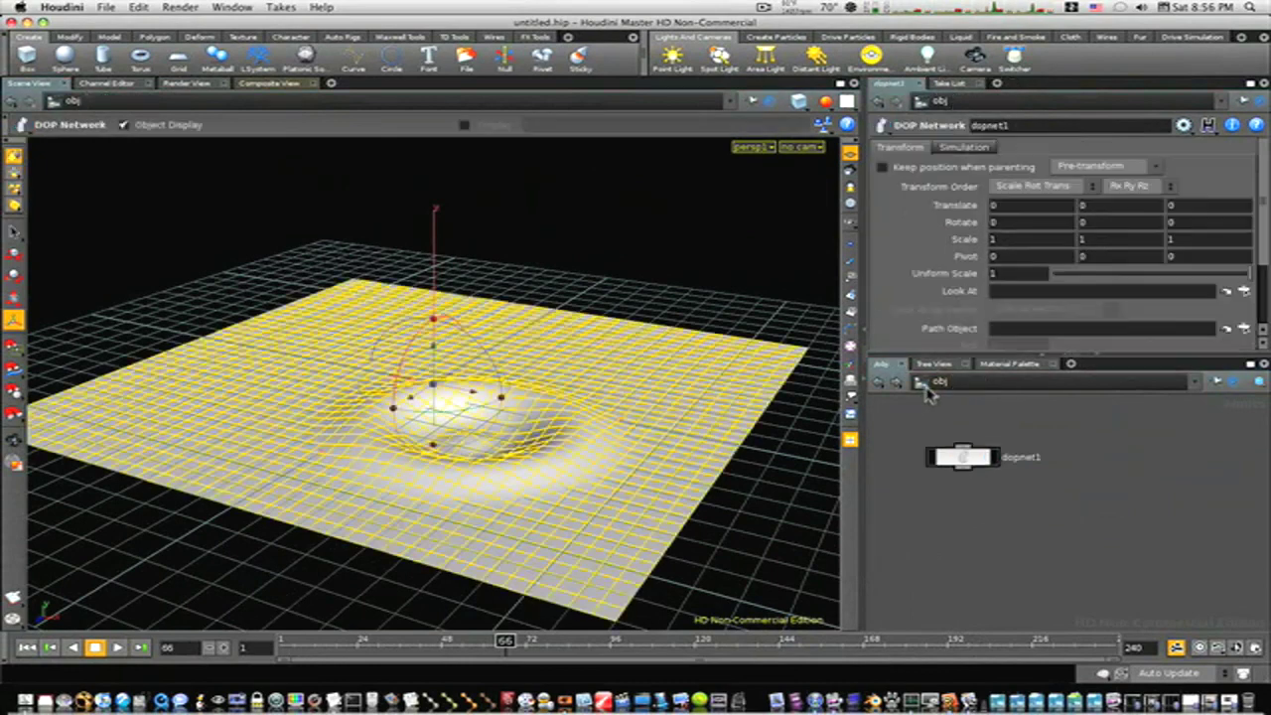
pyautogui.moveTo(959, 466); pyautogui.dragTo(951, 451)
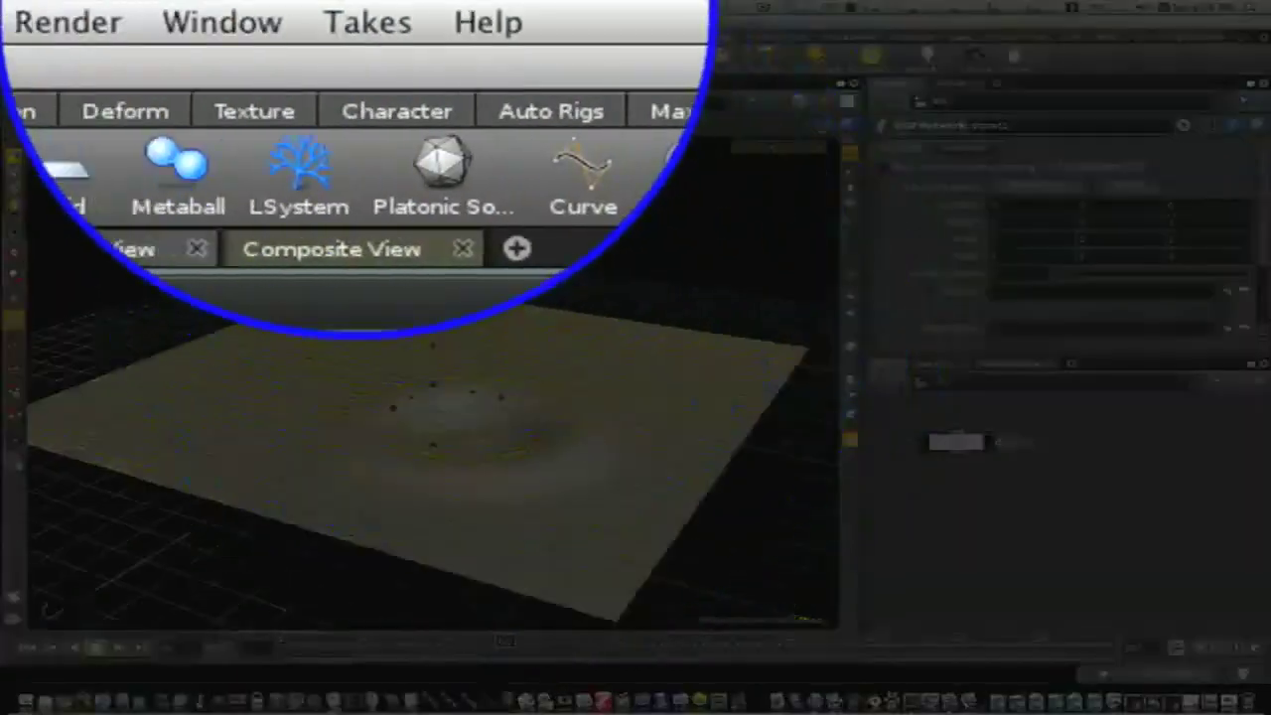
pyautogui.click(179, 58)
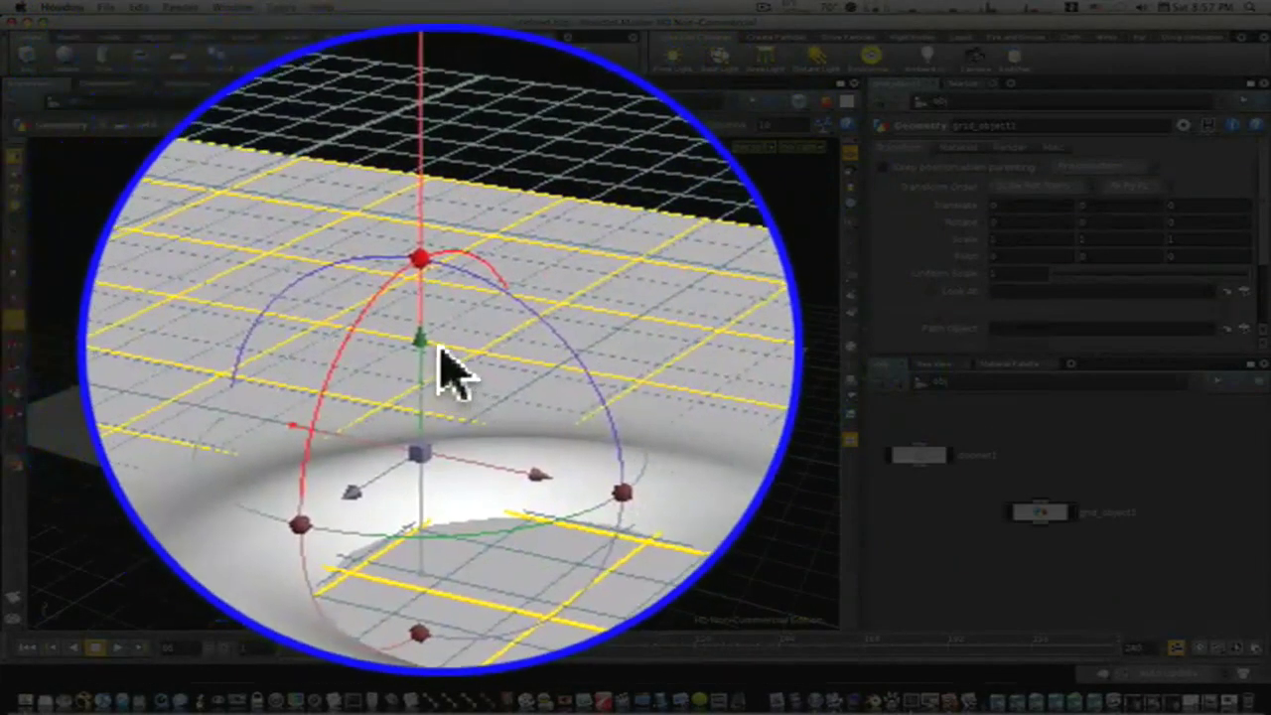
pyautogui.moveTo(433, 344); pyautogui.dragTo(434, 331)
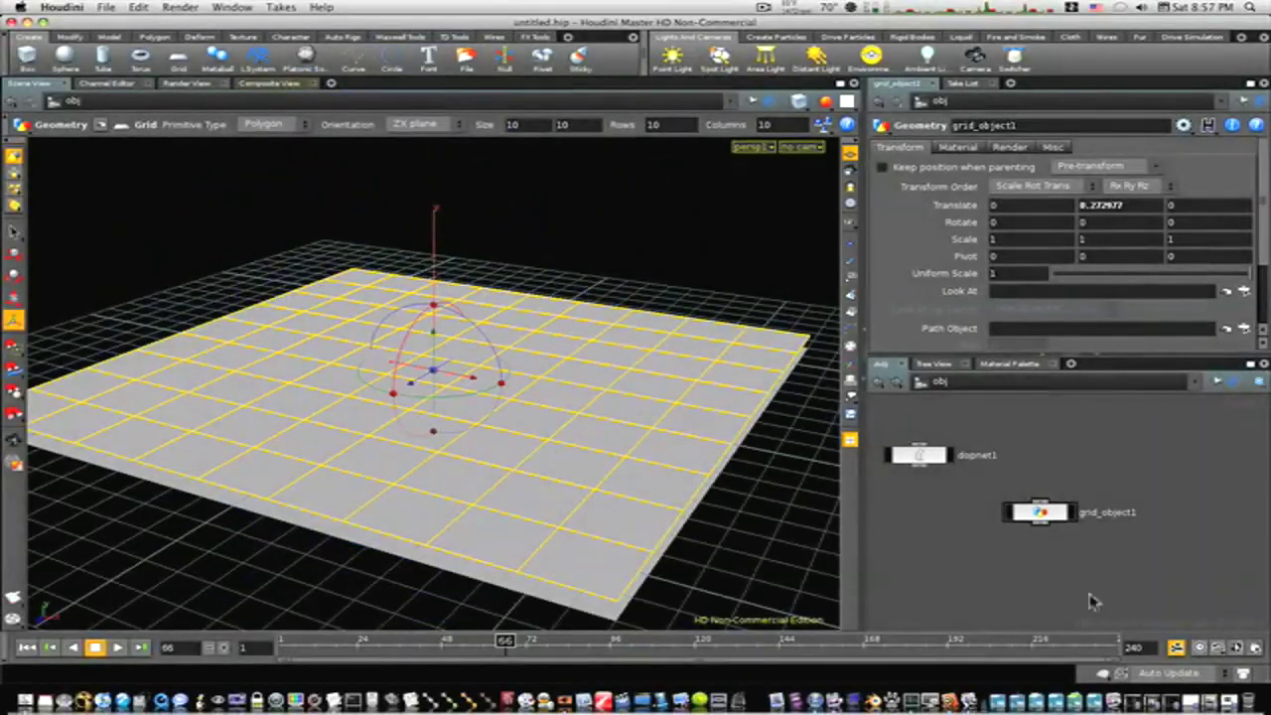
# Inside the grid object, set the grid's rows and columns to 32.
pyautogui.doubleClick(1040, 514)
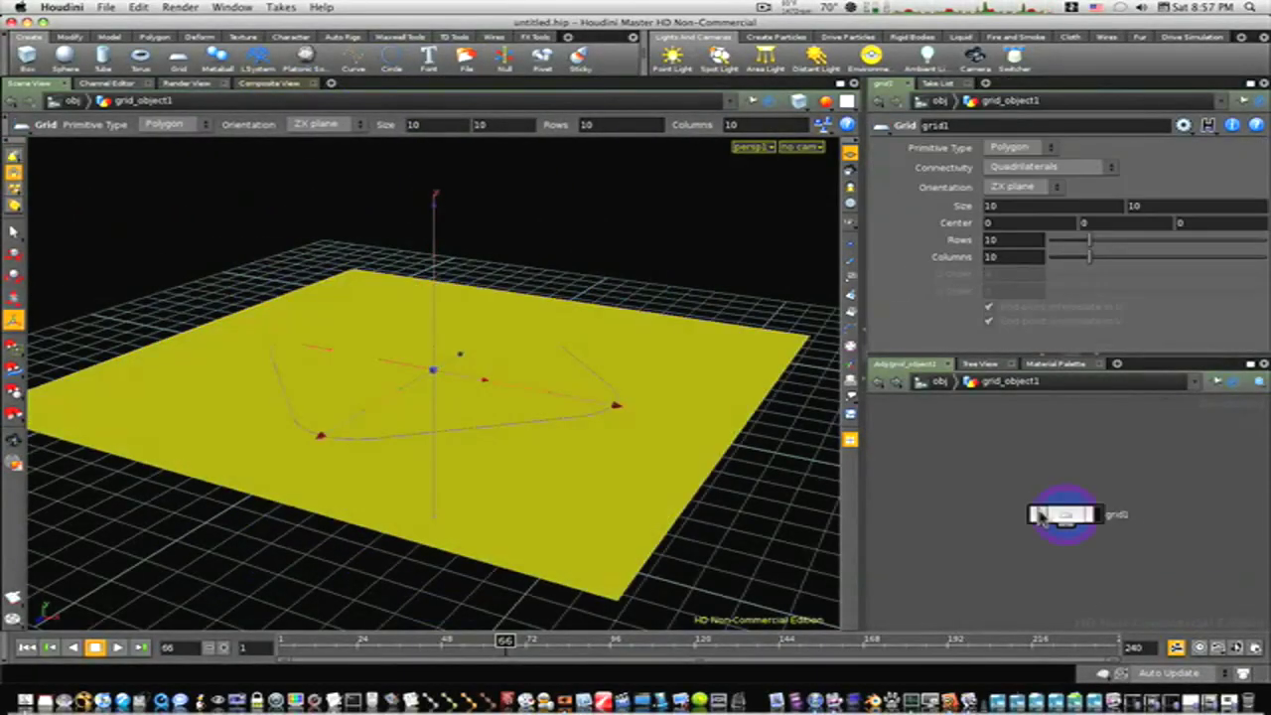
pyautogui.moveTo(1072, 517); pyautogui.dragTo(968, 453)
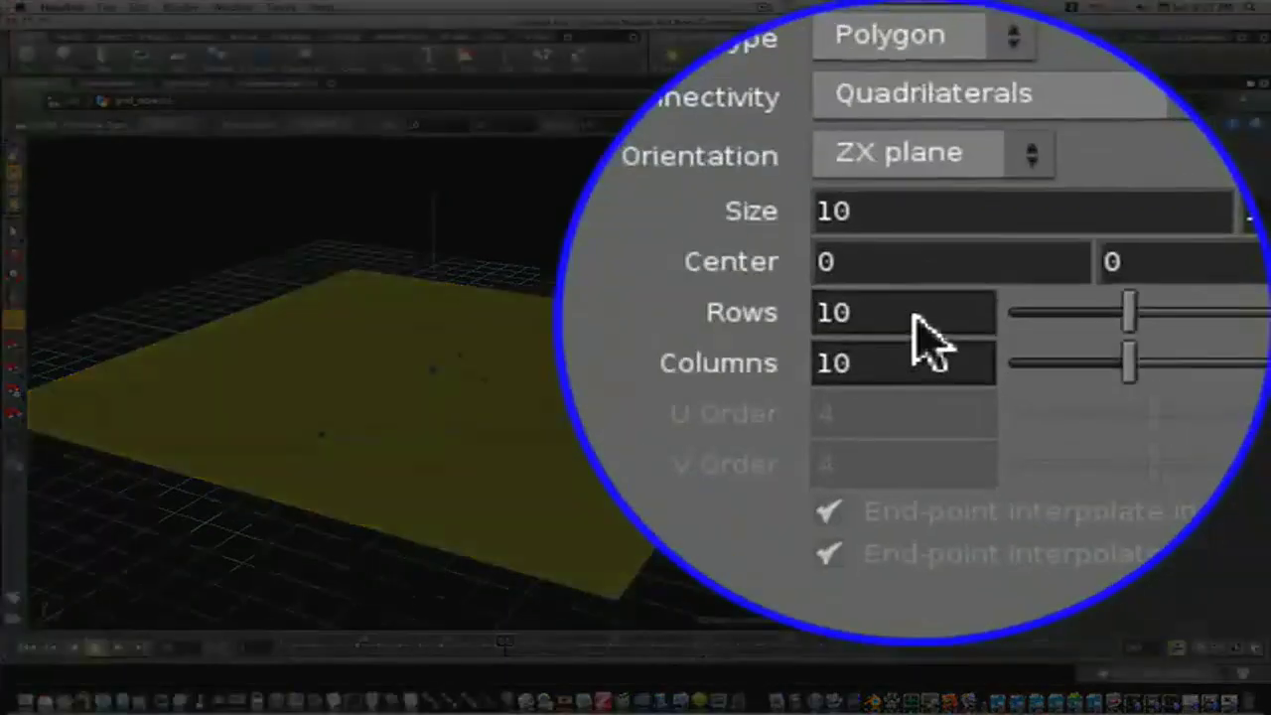
pyautogui.moveTo(1015, 240); pyautogui.dragTo(960, 240)
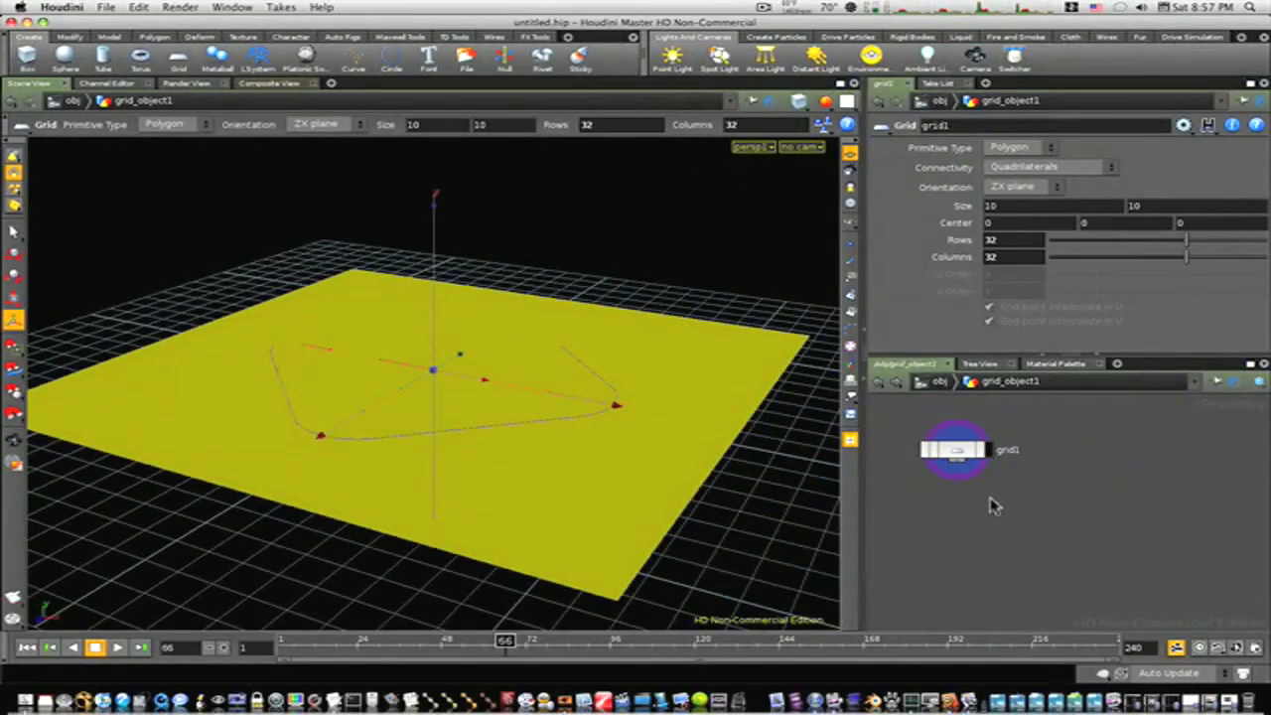
# Add a Sculpt node below the grid node and connect the grid's output to its input.
pyautogui.press('Tab')
pyautogui.write('Sculp')
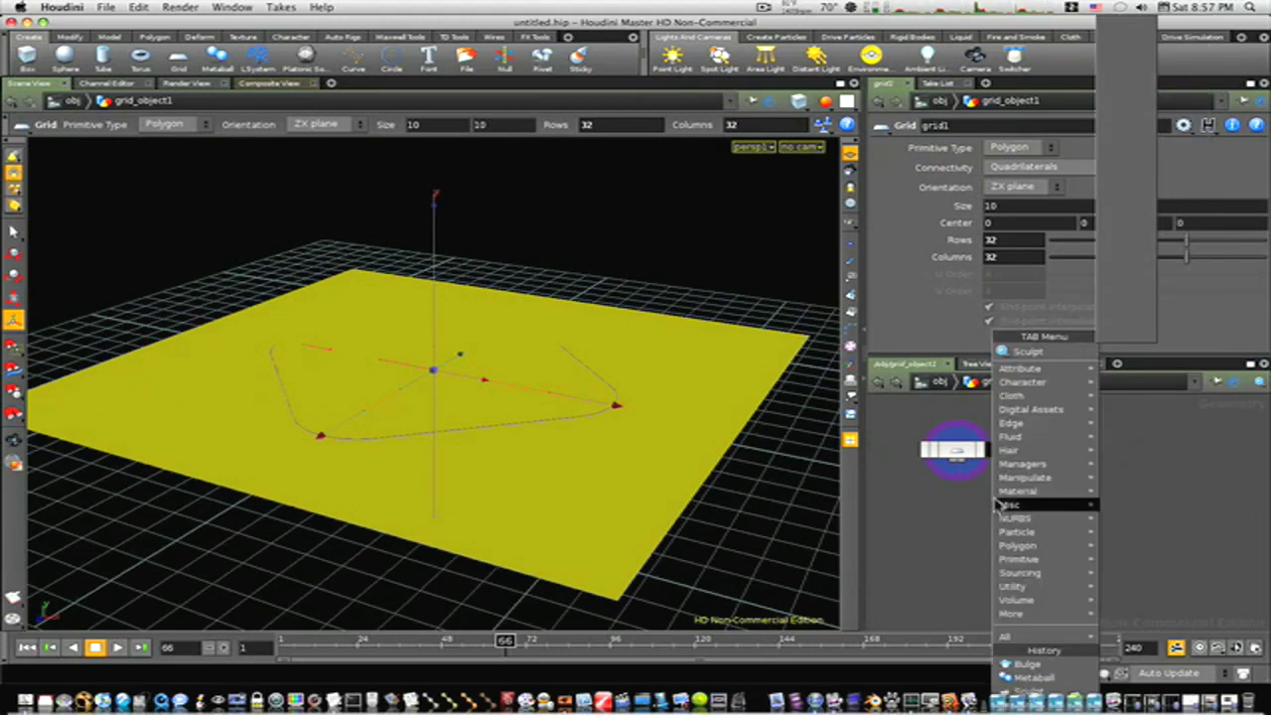
pyautogui.write('t')
pyautogui.press('Return')
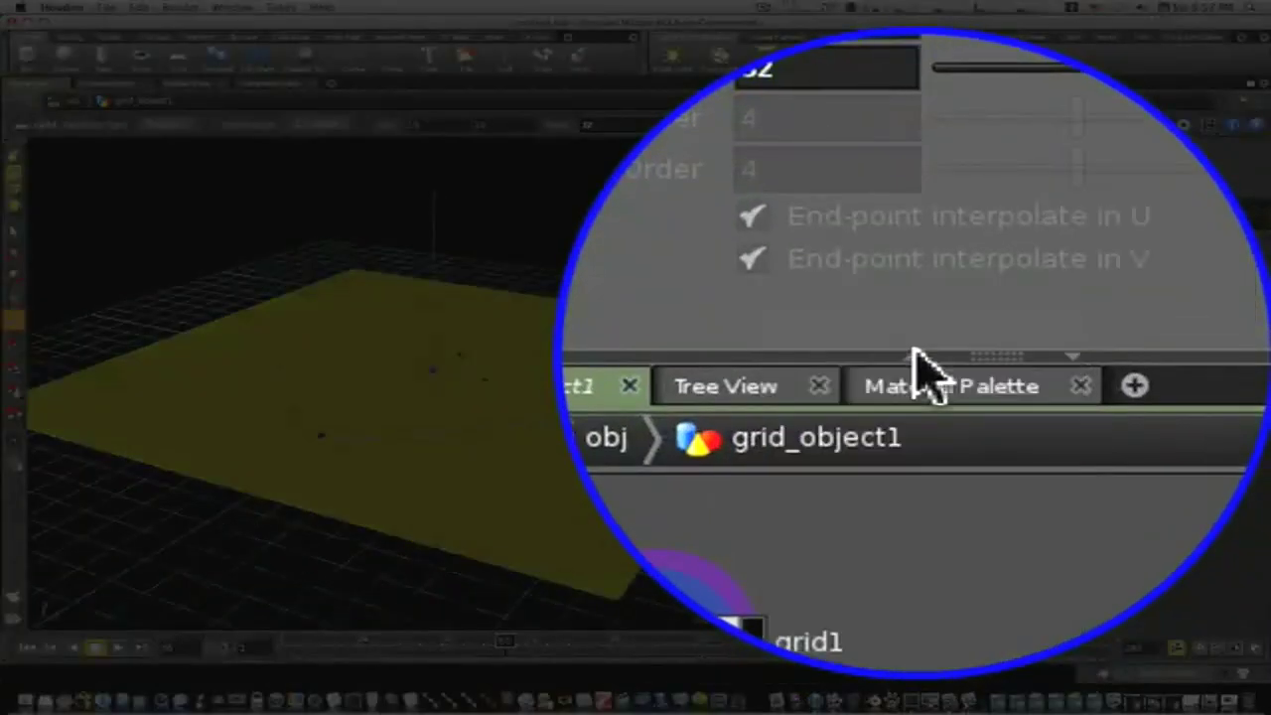
pyautogui.click(955, 503)
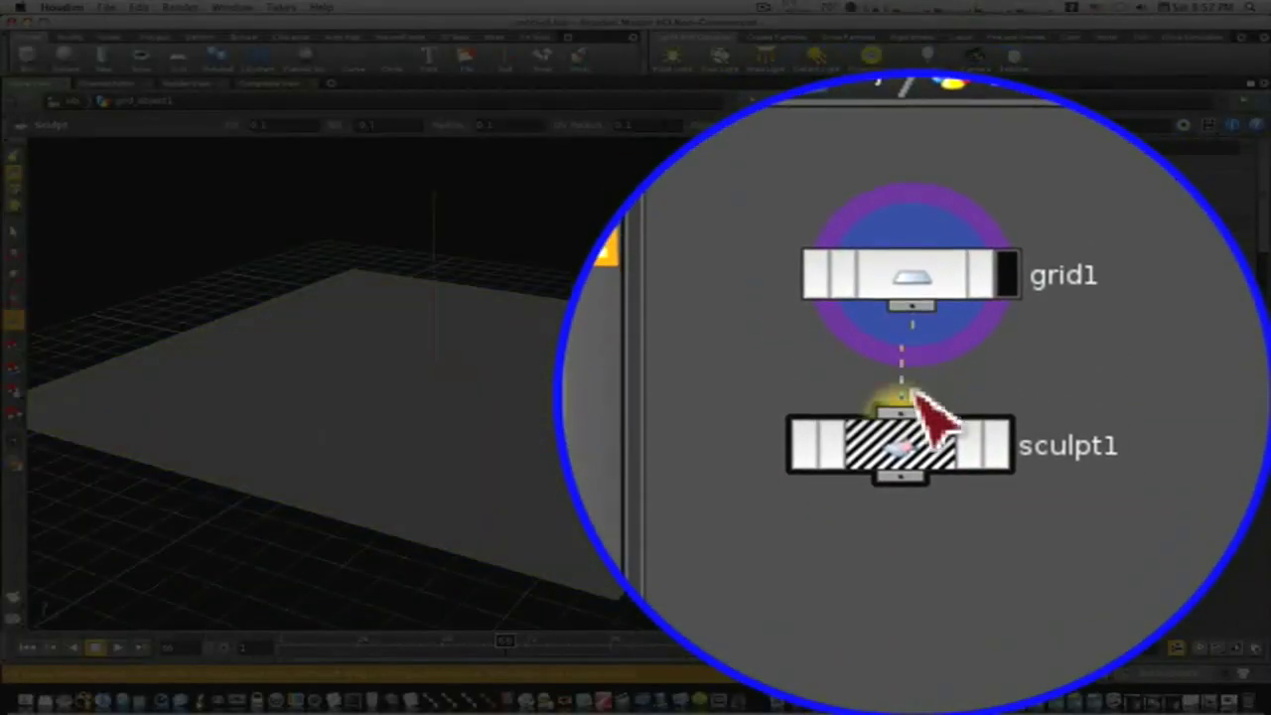
pyautogui.click(915, 395)
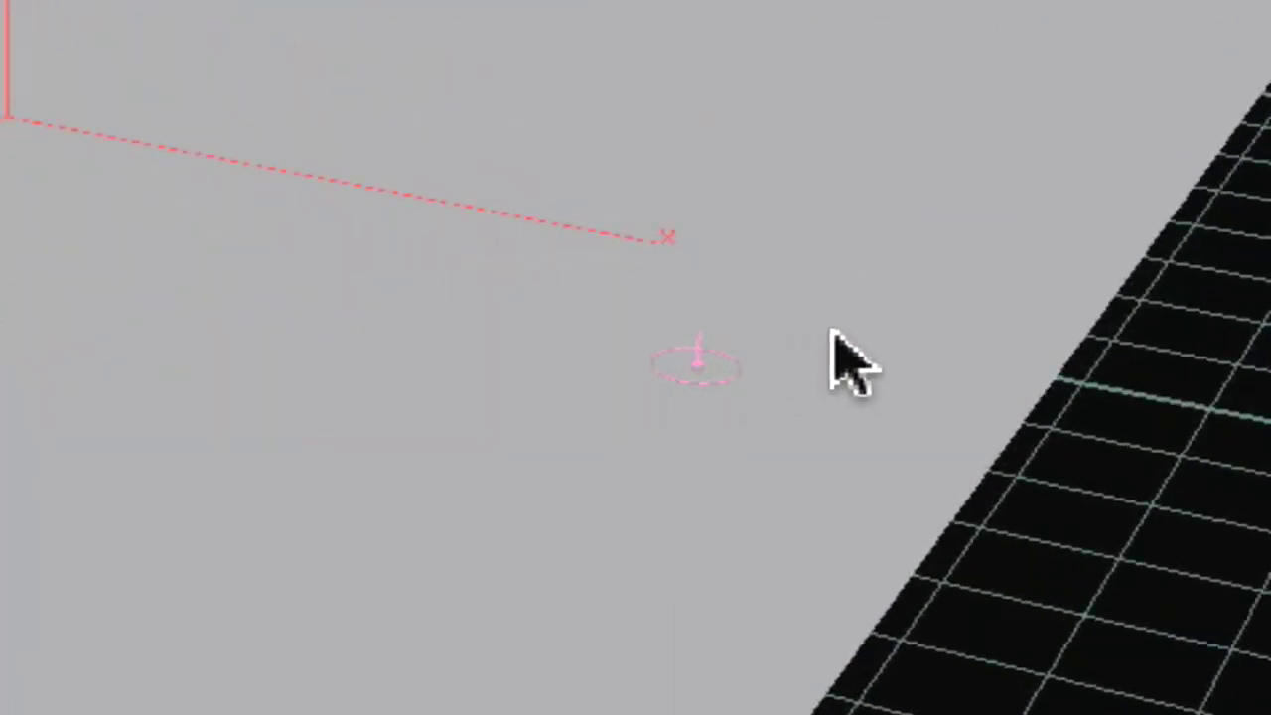
# Enlarge the sculpt brush radius to about 0.27 and sculpt three separate bumps near the grid's edges.
pyautogui.moveTo(832, 331)
pyautogui.keyDown('shift'); pyautogui.mouseDown()
pyautogui.moveTo(1113, 199)
pyautogui.moveTo(871, 304)
pyautogui.moveTo(1260, 68)
pyautogui.moveTo(735, 339)
pyautogui.moveTo(844, 273)
pyautogui.moveTo(816, 301)
pyautogui.moveTo(845, 257)
pyautogui.mouseUp(); pyautogui.keyUp('shift')
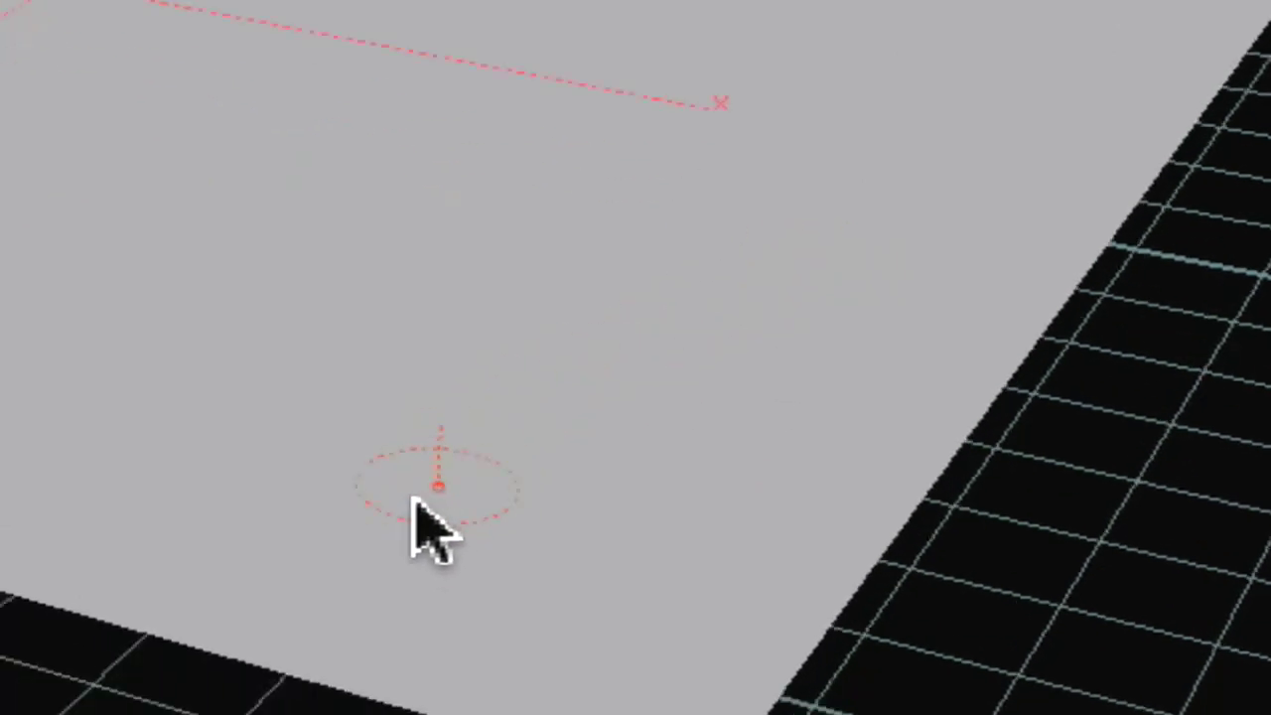
pyautogui.moveTo(389, 628)
pyautogui.mouseDown()
pyautogui.moveTo(386, 670)
pyautogui.moveTo(313, 609)
pyautogui.mouseUp()
pyautogui.moveTo(437, 289)
pyautogui.mouseDown()
pyautogui.moveTo(417, 360)
pyautogui.moveTo(590, 346)
pyautogui.moveTo(525, 310)
pyautogui.mouseUp()
pyautogui.moveTo(323, 407)
pyautogui.mouseDown()
pyautogui.moveTo(222, 425)
pyautogui.moveTo(156, 403)
pyautogui.moveTo(192, 462)
pyautogui.moveTo(474, 343)
pyautogui.moveTo(1172, 250)
pyautogui.mouseUp()
pyautogui.moveTo(972, 238)
pyautogui.mouseDown()
pyautogui.moveTo(907, 241)
pyautogui.moveTo(888, 179)
pyautogui.moveTo(948, 234)
pyautogui.moveTo(792, 188)
pyautogui.moveTo(805, 183)
pyautogui.mouseUp()
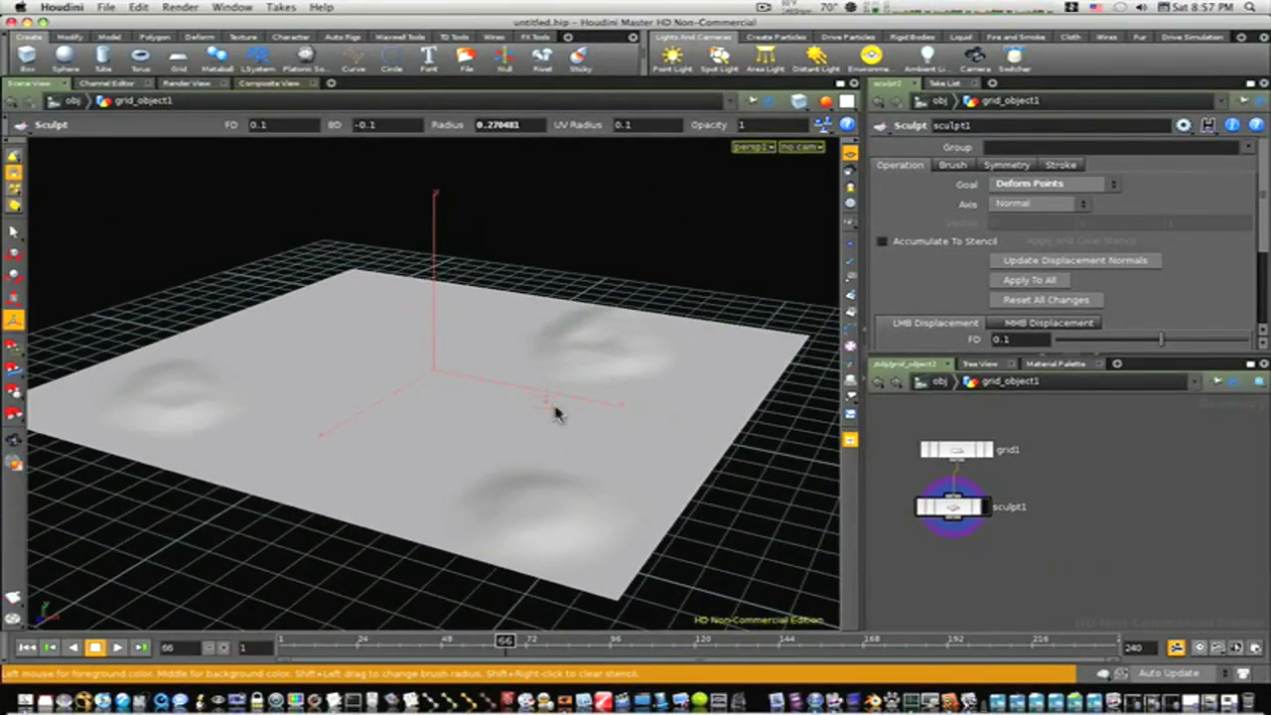
# In the DOP network's ripple object, set Initial SOP Path to /obj/grid_object1/sculpt1 and Rest SOP Path to /obj/grid_object1/grid1.
pyautogui.click(934, 387)
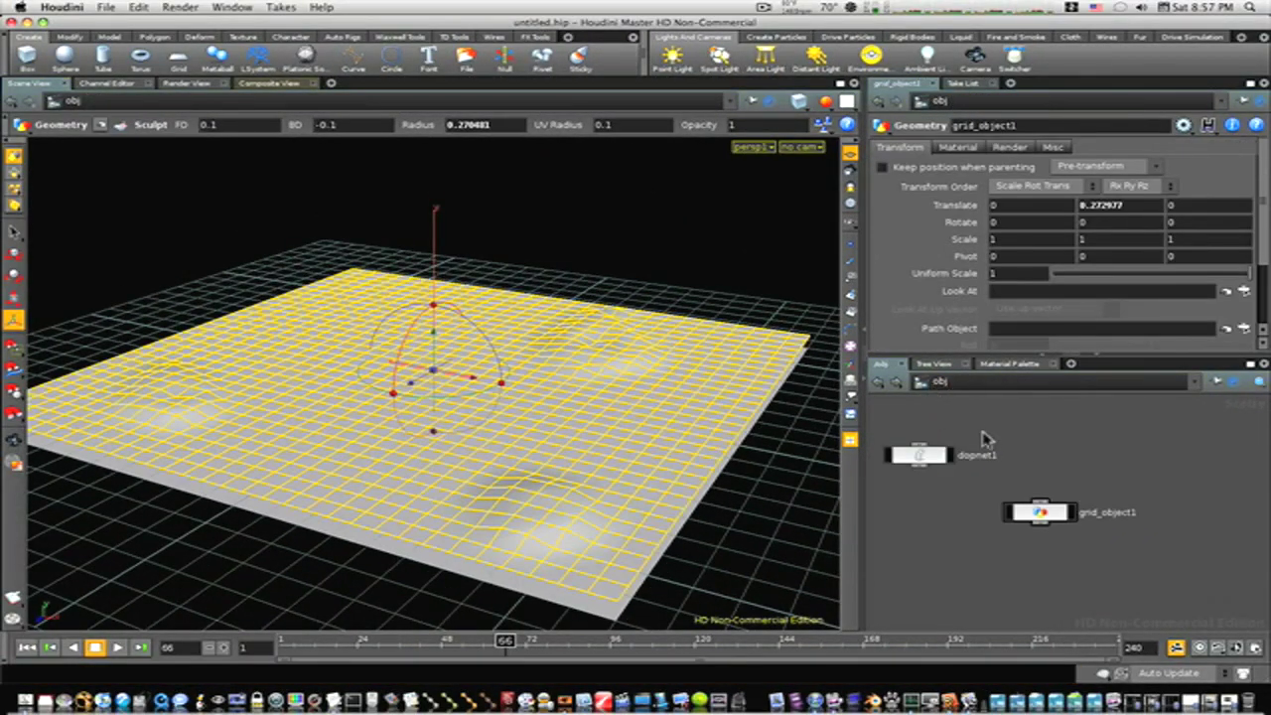
pyautogui.doubleClick(921, 455)
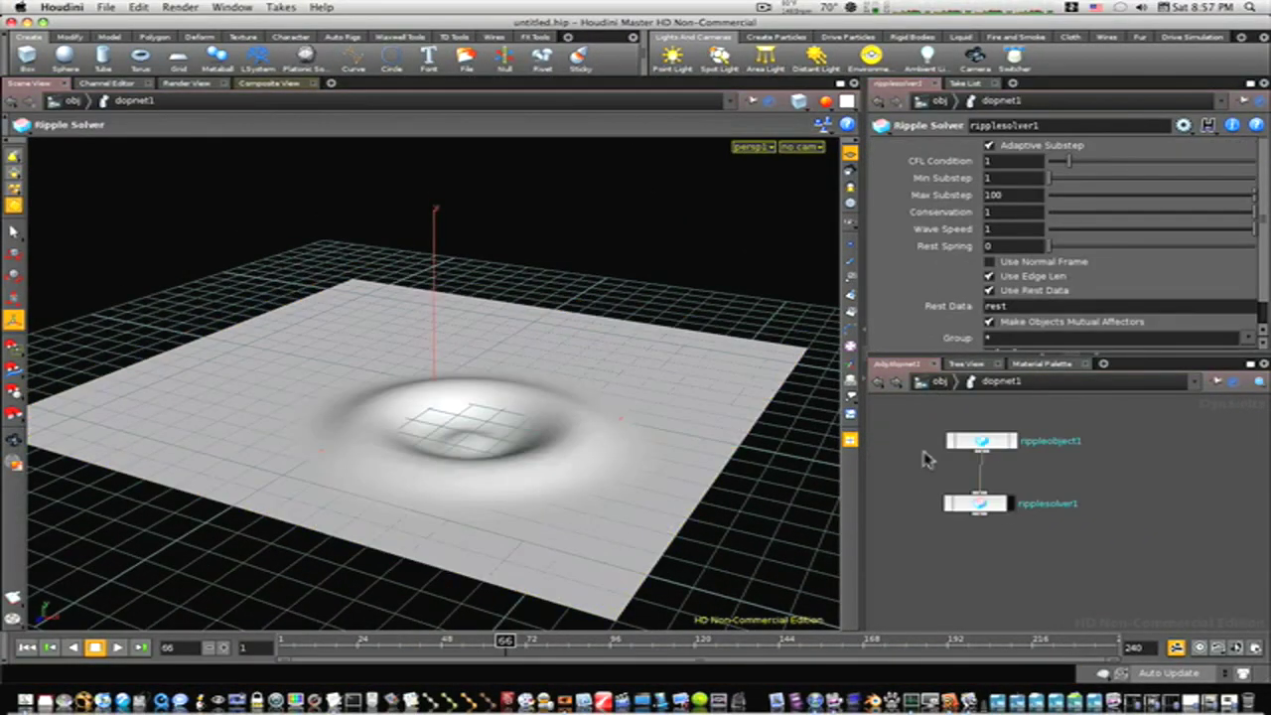
pyautogui.click(987, 445)
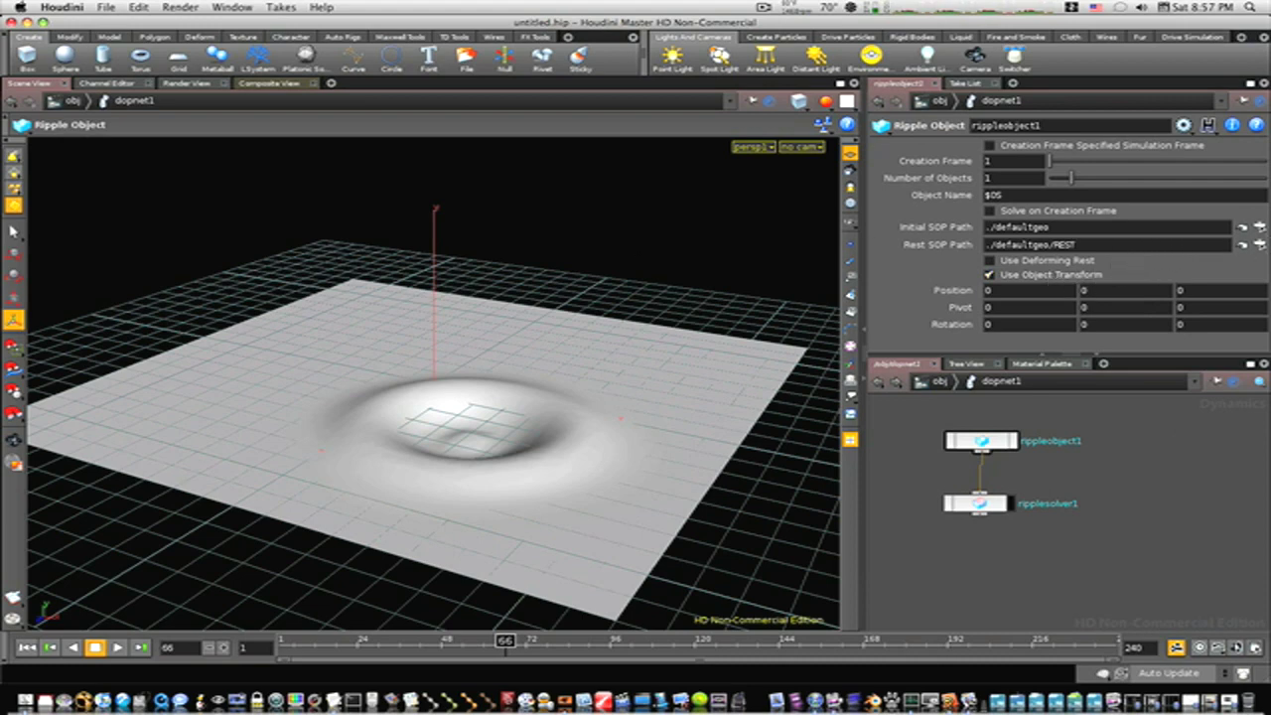
pyautogui.press('super+Tab')
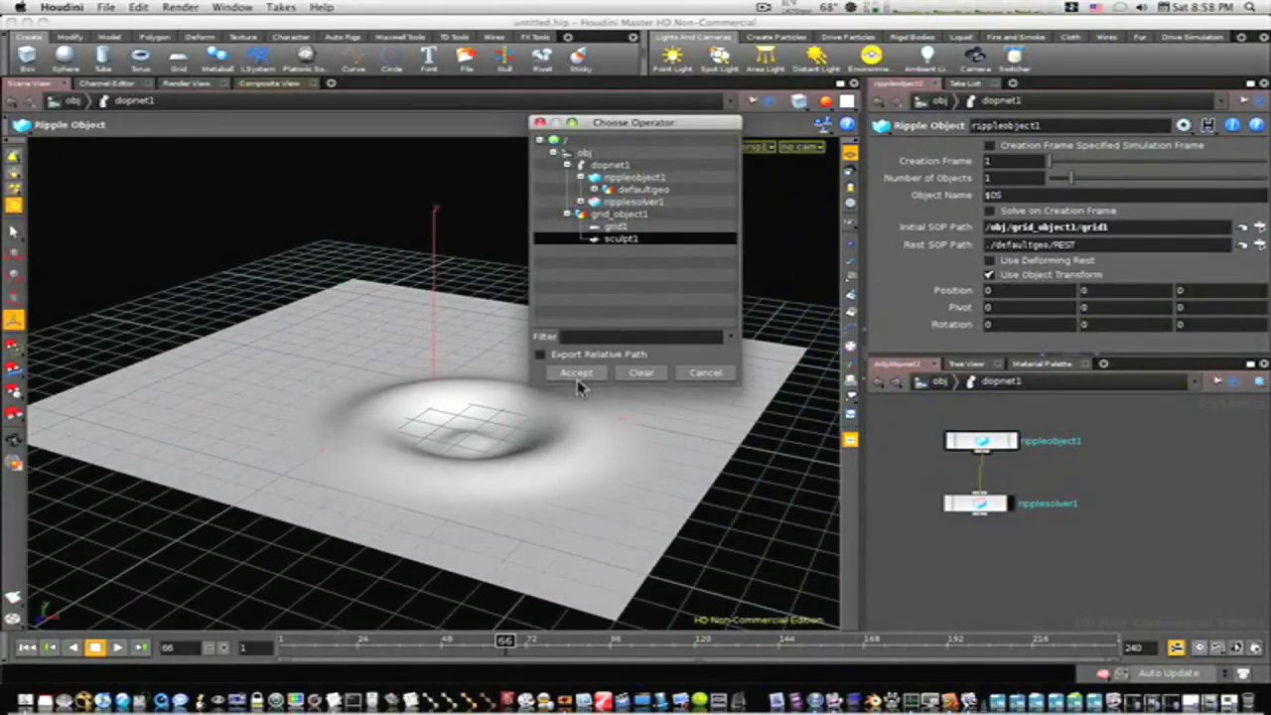
pyautogui.click(583, 374)
pyautogui.click(1258, 245)
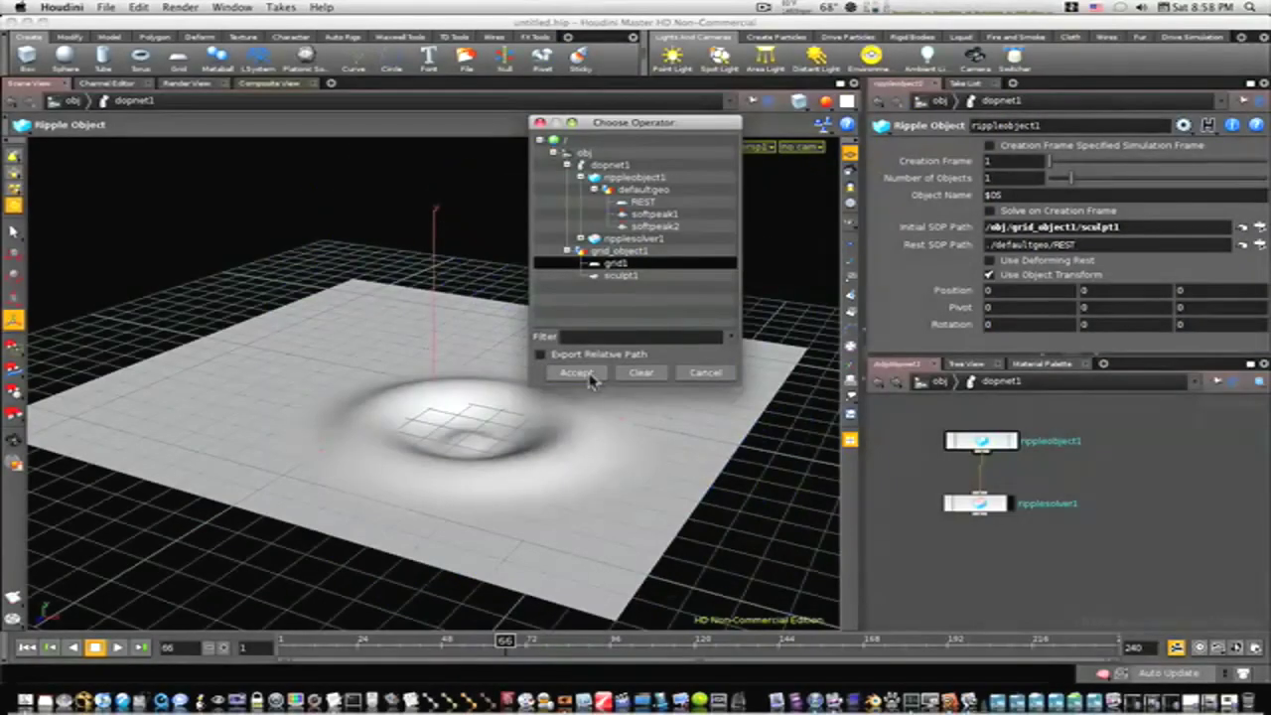
pyautogui.click(588, 375)
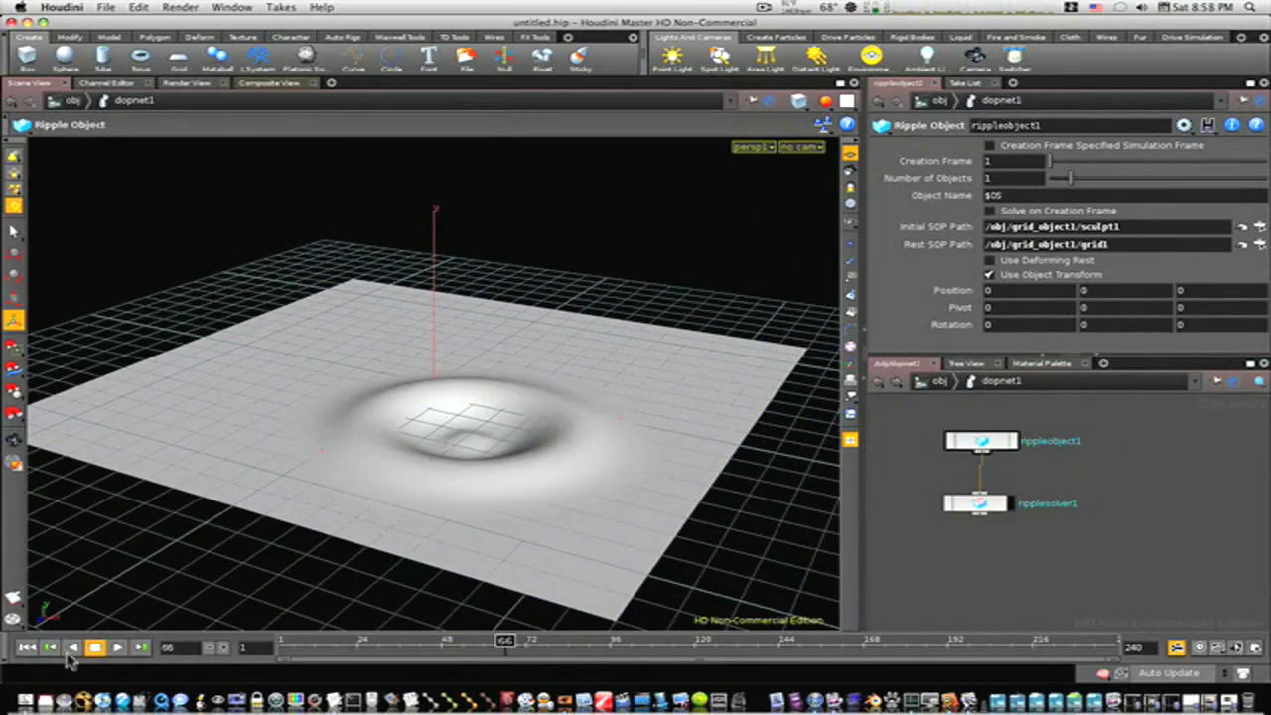
# Play the ripple simulation of the sculpted grid and examine the waves up close.
pyautogui.click(45, 649)
pyautogui.click(117, 648)
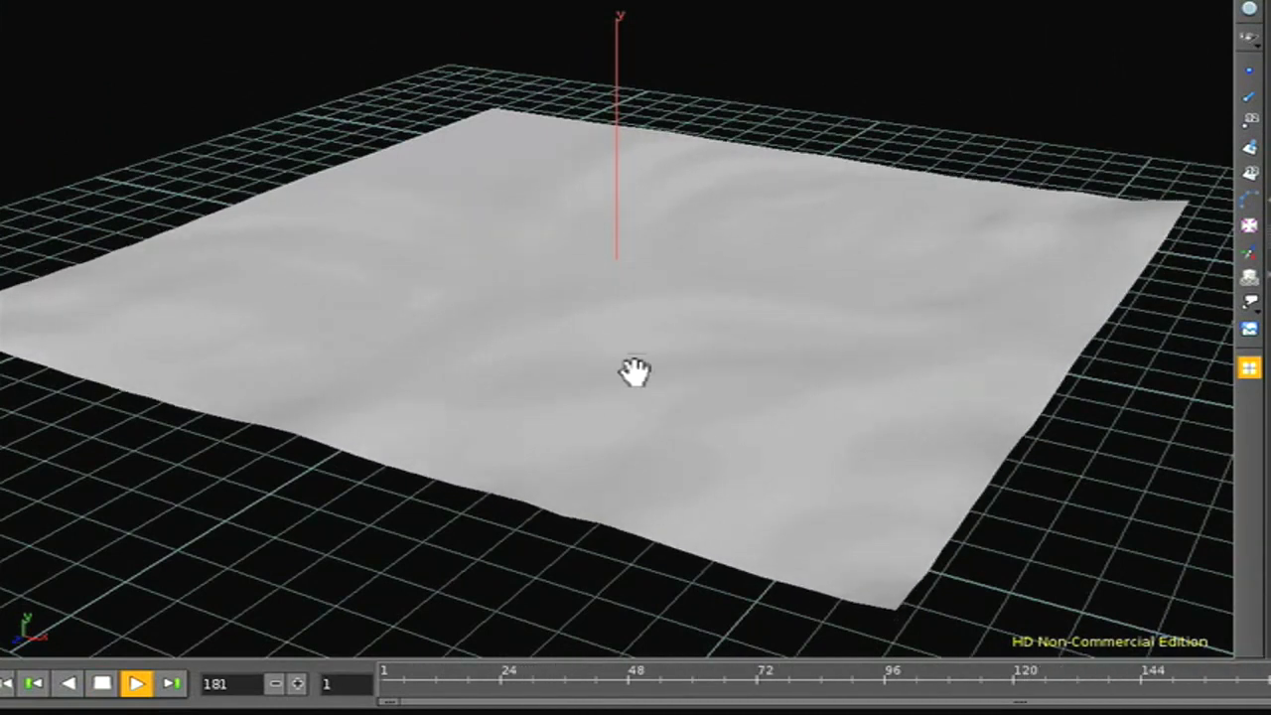
pyautogui.keyDown('alt'); pyautogui.moveTo(636, 372); pyautogui.dragTo(925, 377, button='right'); pyautogui.keyUp('alt')
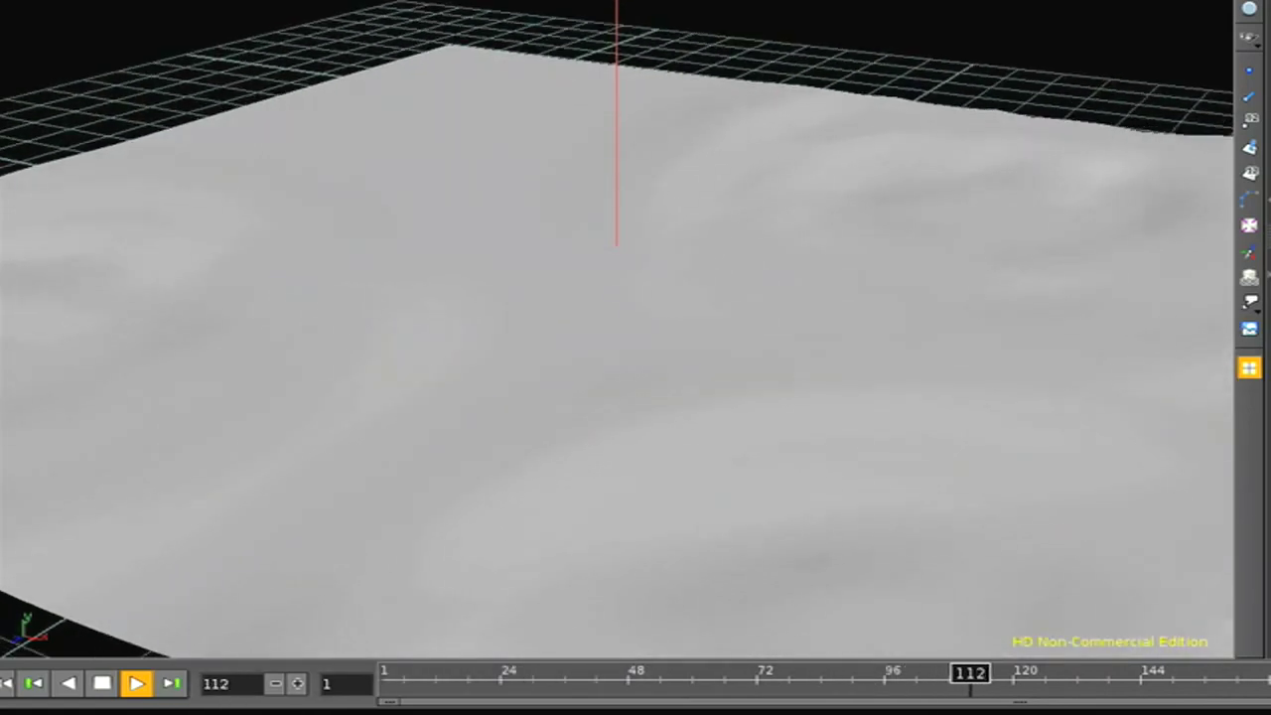
# Examine the ripple waves across the whole grid from a lower angle and stop the simulation playback.
pyautogui.keyDown('alt'); pyautogui.moveTo(789, 438); pyautogui.dragTo(709, 431, button='right'); pyautogui.keyUp('alt')
pyautogui.keyDown('alt'); pyautogui.moveTo(755, 446); pyautogui.dragTo(617, 355); pyautogui.keyUp('alt')
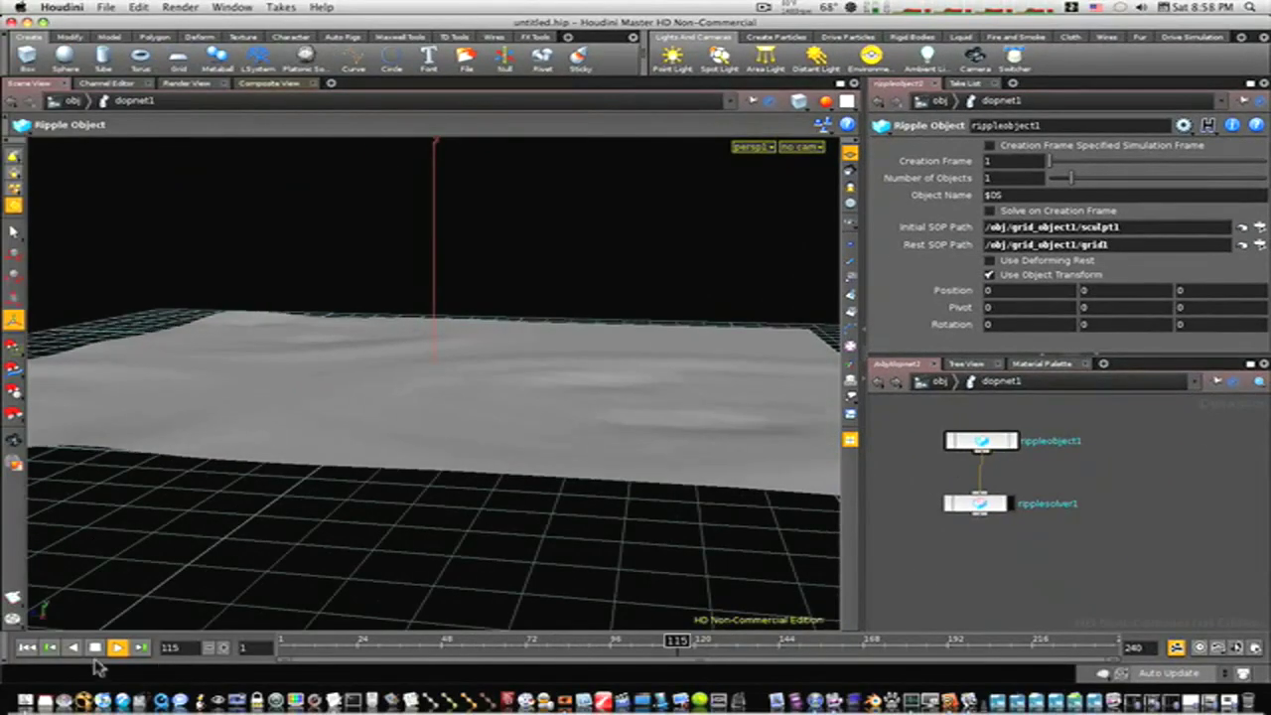
pyautogui.click(94, 647)
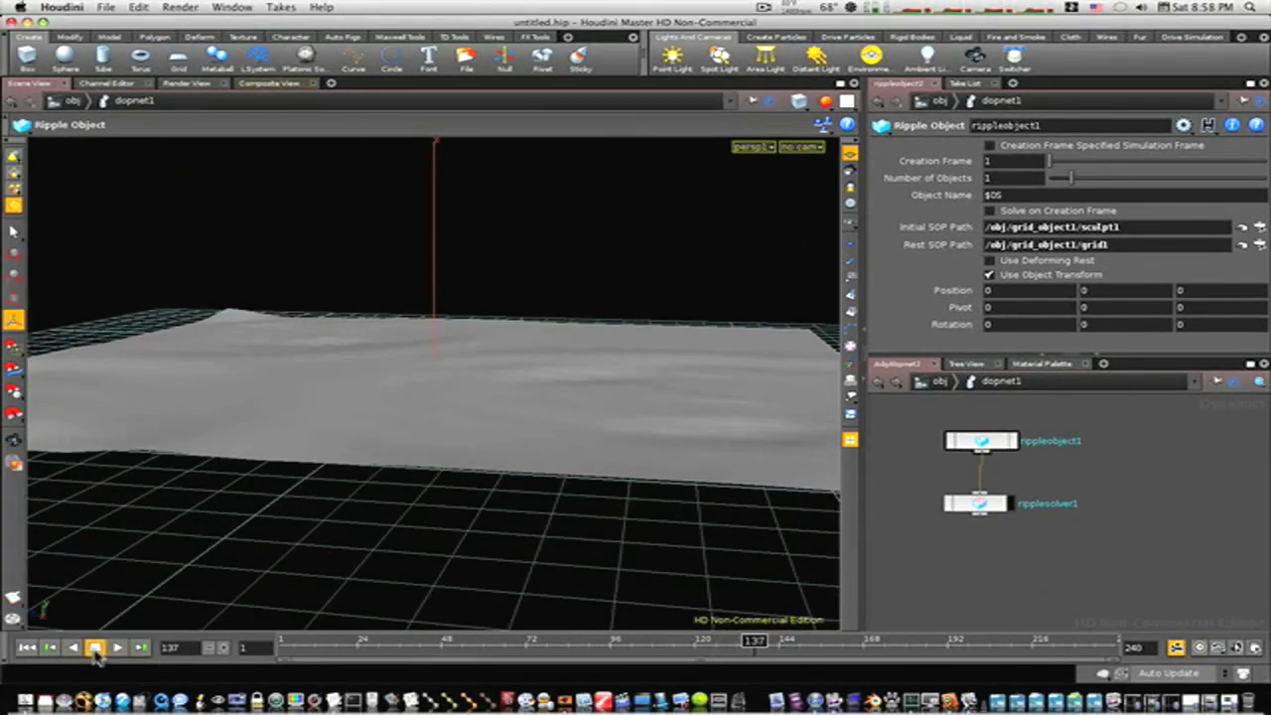
# Delete the Sculpt node inside grid_object1.
pyautogui.click(923, 383)
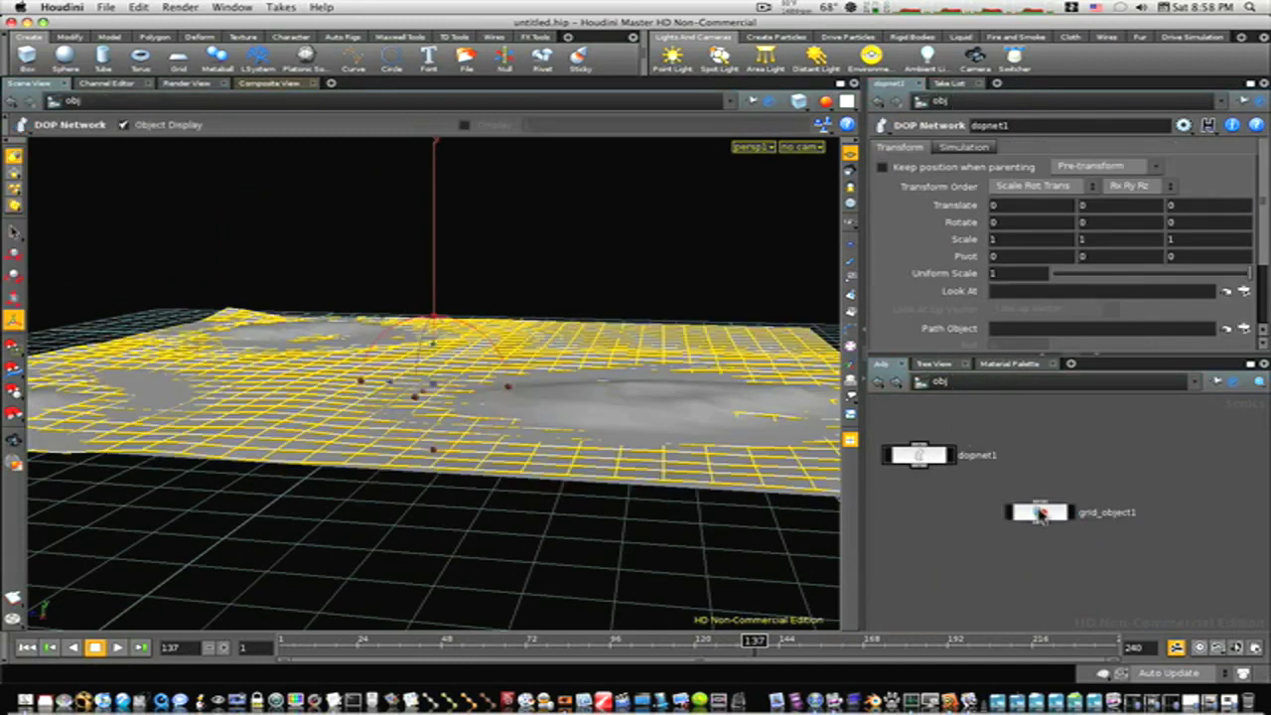
pyautogui.doubleClick(1039, 512)
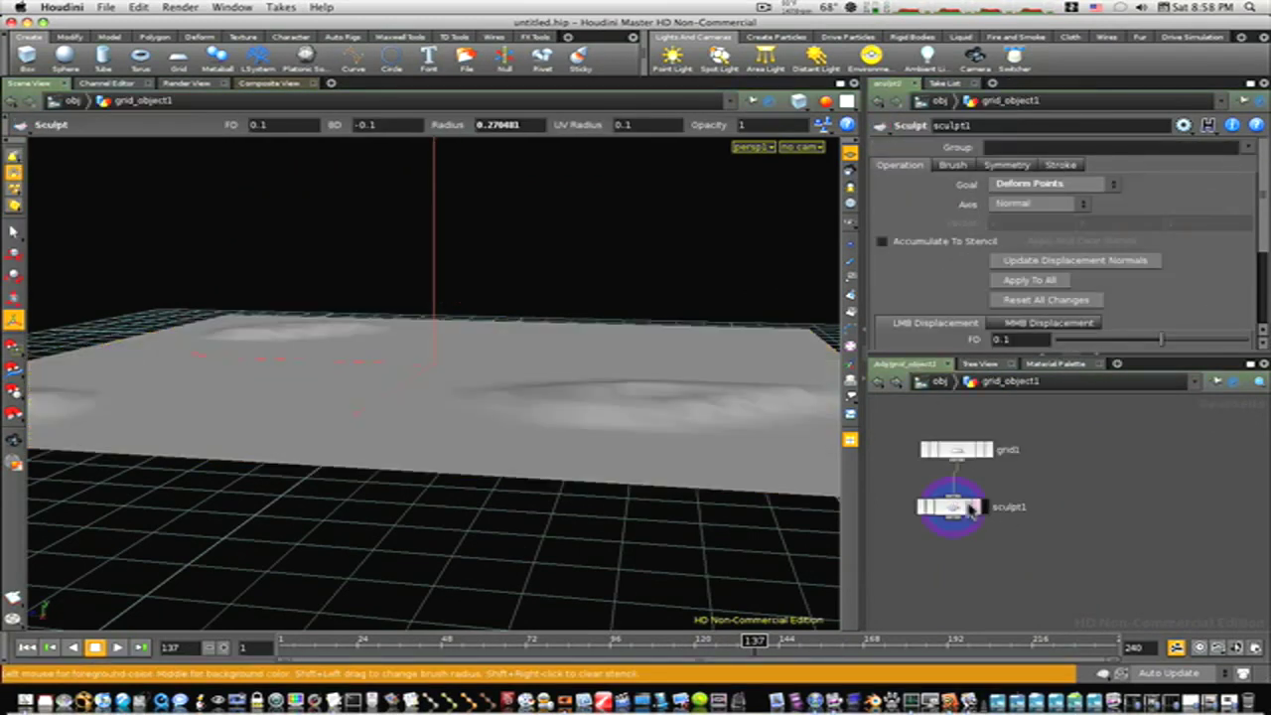
pyautogui.click(958, 507)
pyautogui.press('Delete')
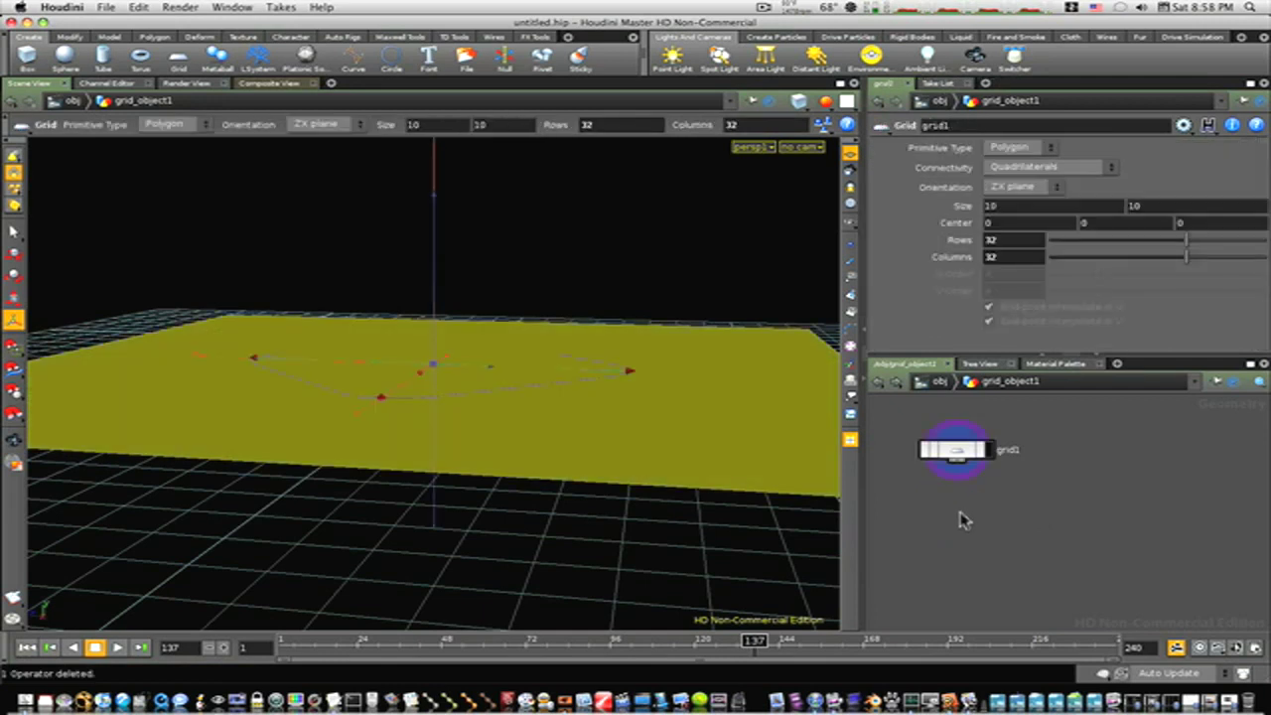
# Add a Transform node below the grid node and place a copy of it beside the first one.
pyautogui.press('Tab')
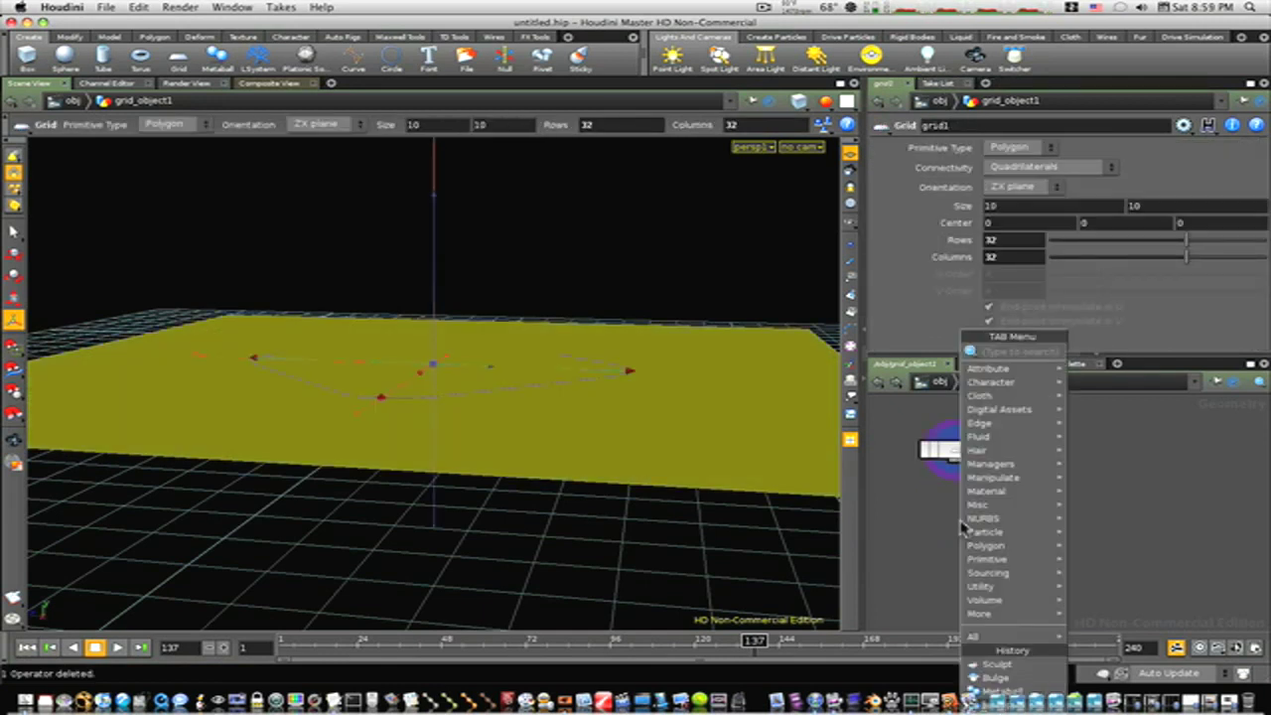
pyautogui.moveTo(964, 520)
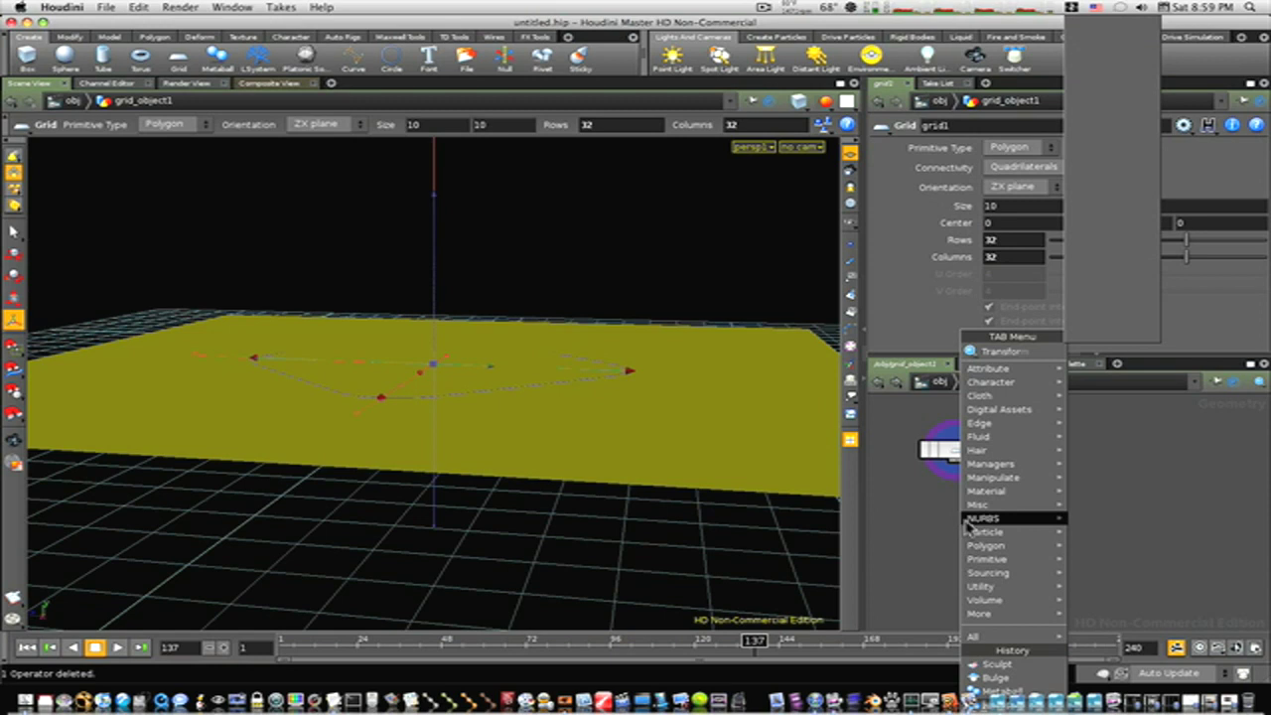
pyautogui.click(1022, 352)
pyautogui.click(1024, 515)
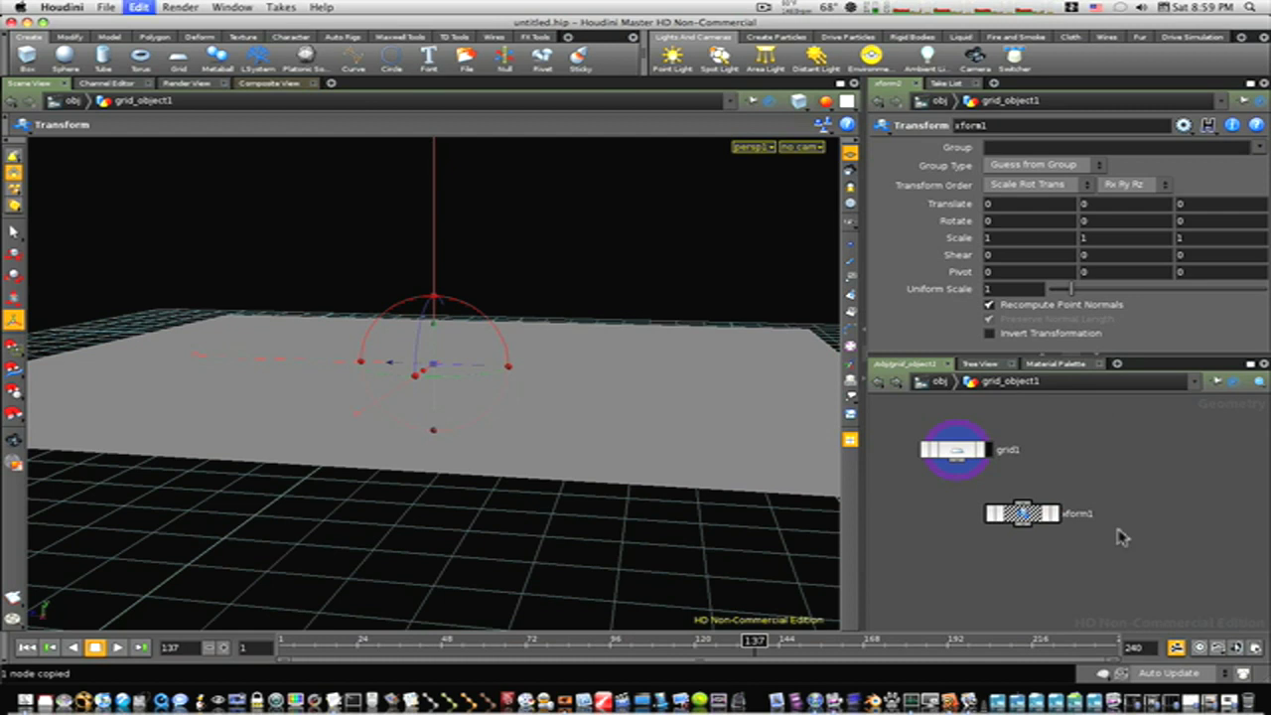
pyautogui.press('super+v')
pyautogui.moveTo(1030, 516); pyautogui.dragTo(948, 524)
pyautogui.moveTo(1093, 558); pyautogui.dragTo(1081, 535)
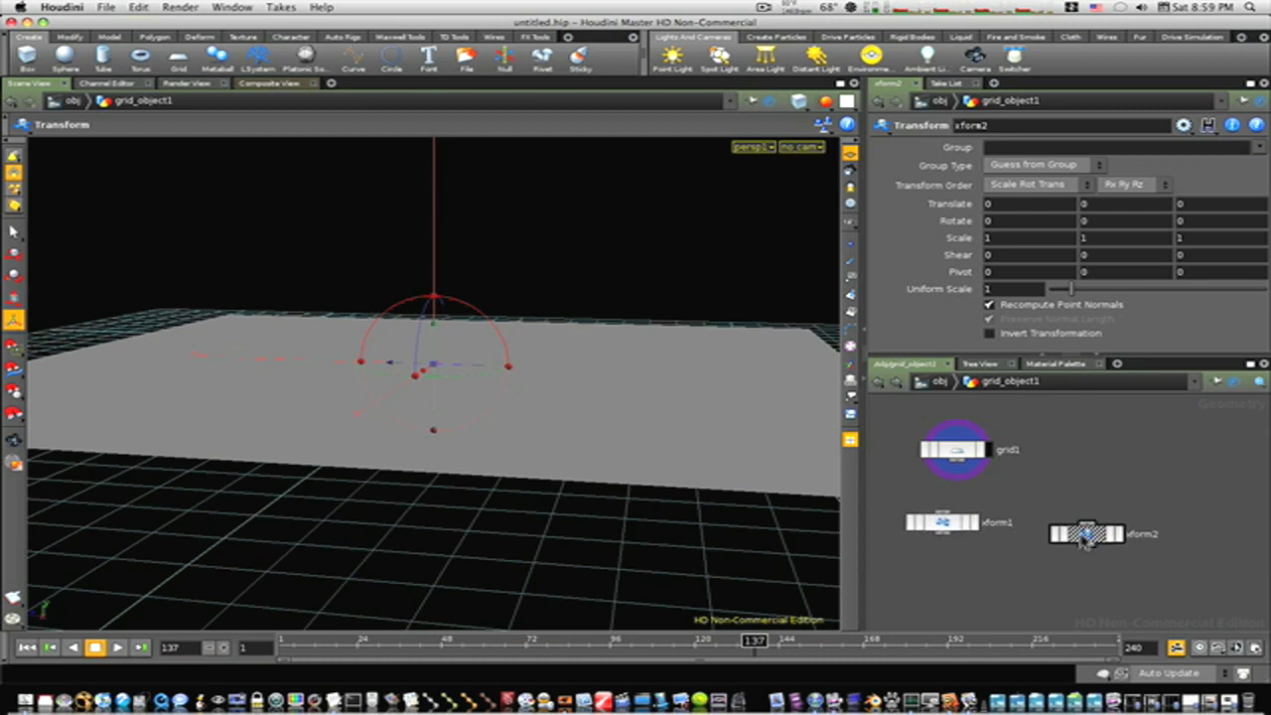
# Add a Metaball node above xform2, wiring the metaball into xform2 and the grid into xform1.
pyautogui.press('Tab')
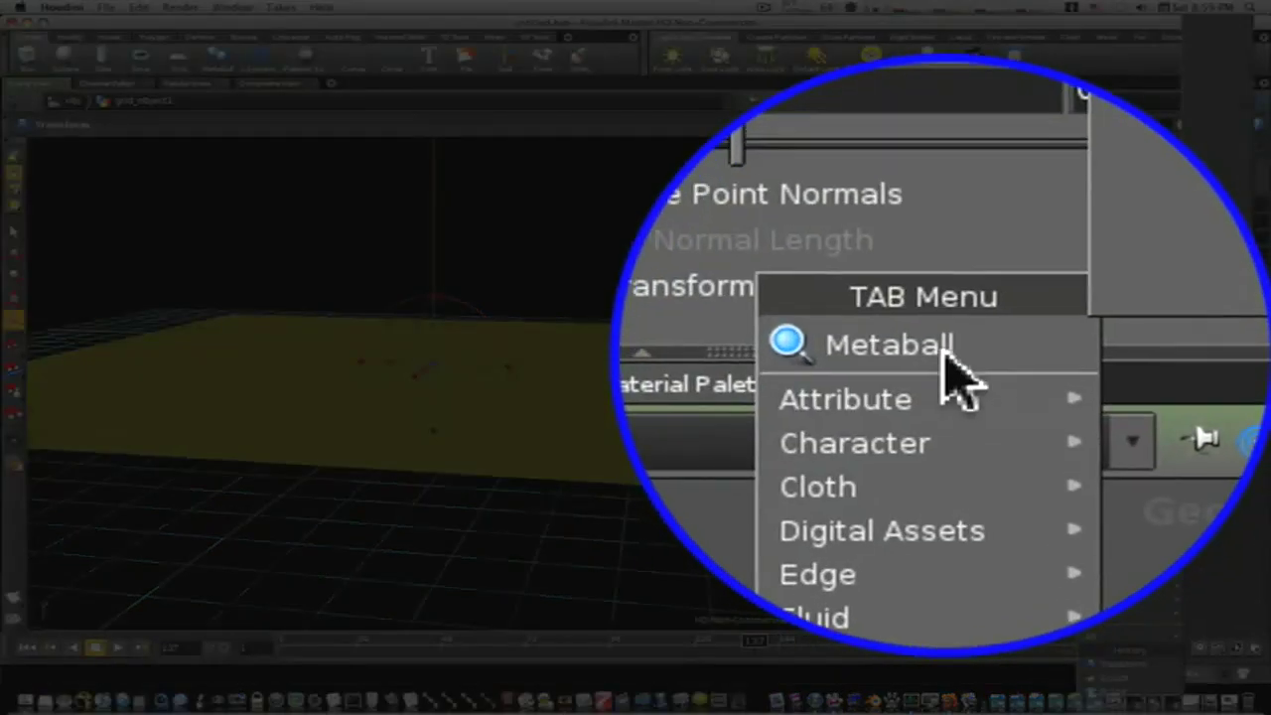
pyautogui.click(1118, 351)
pyautogui.click(1097, 448)
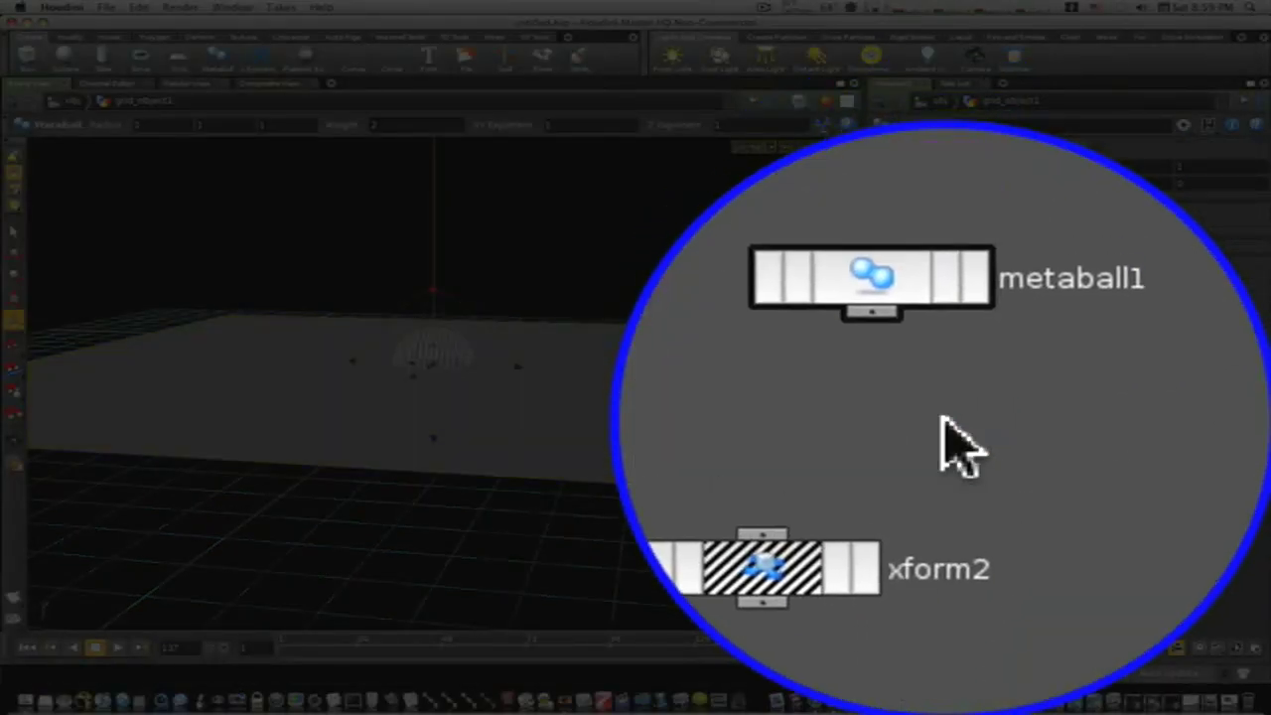
pyautogui.moveTo(871, 312); pyautogui.dragTo(763, 535)
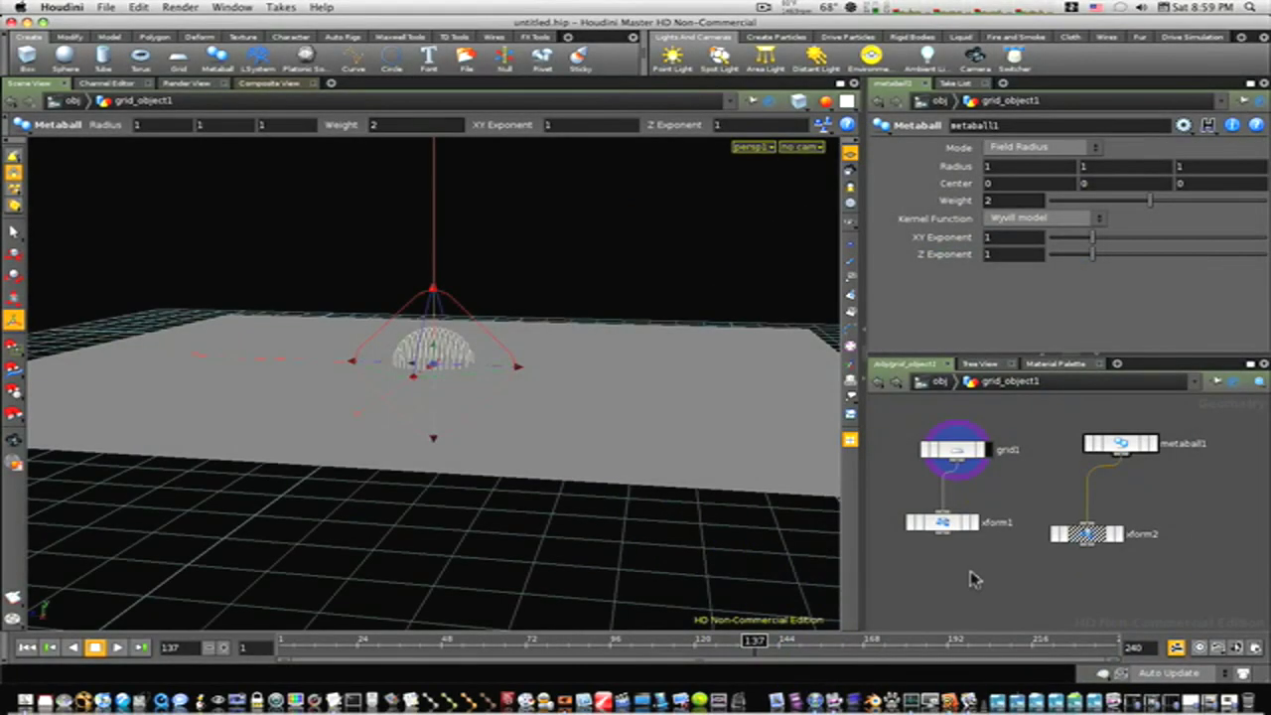
# Add a Bulge node fed by xform1 in its first input and xform2 in its second, and display its result.
pyautogui.click(951, 572)
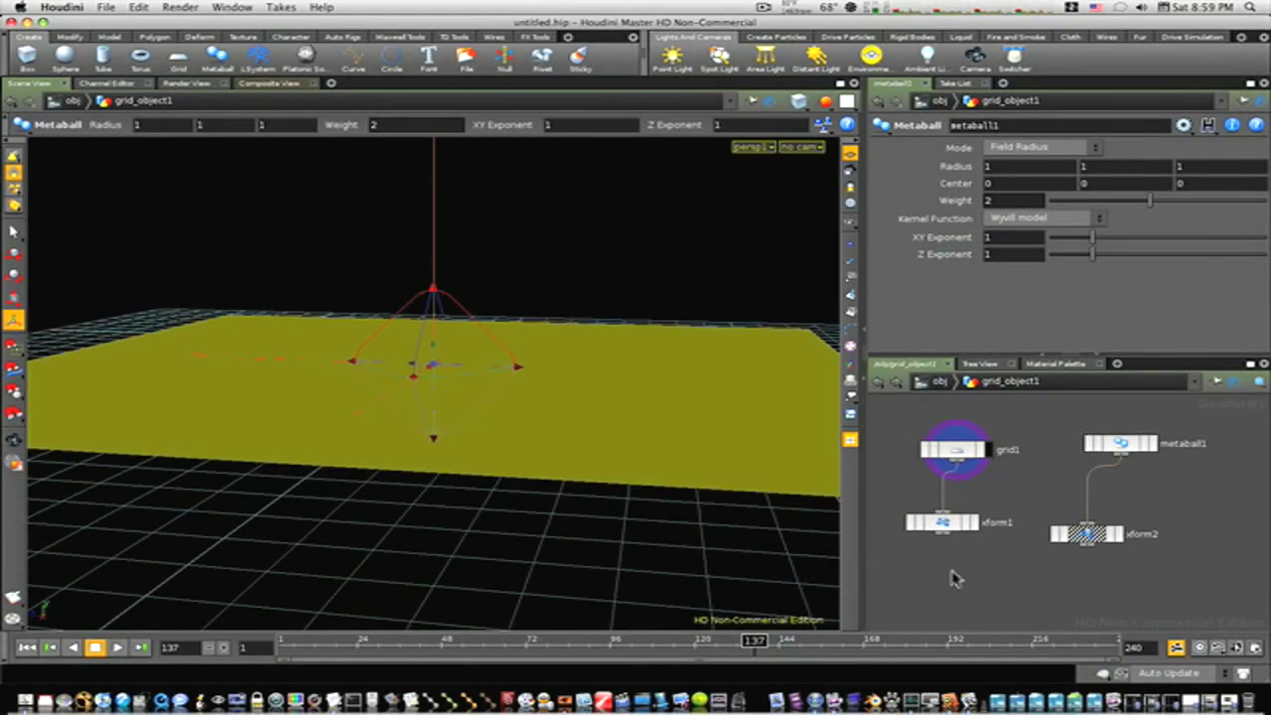
pyautogui.press('Tab')
pyautogui.moveTo(959, 574)
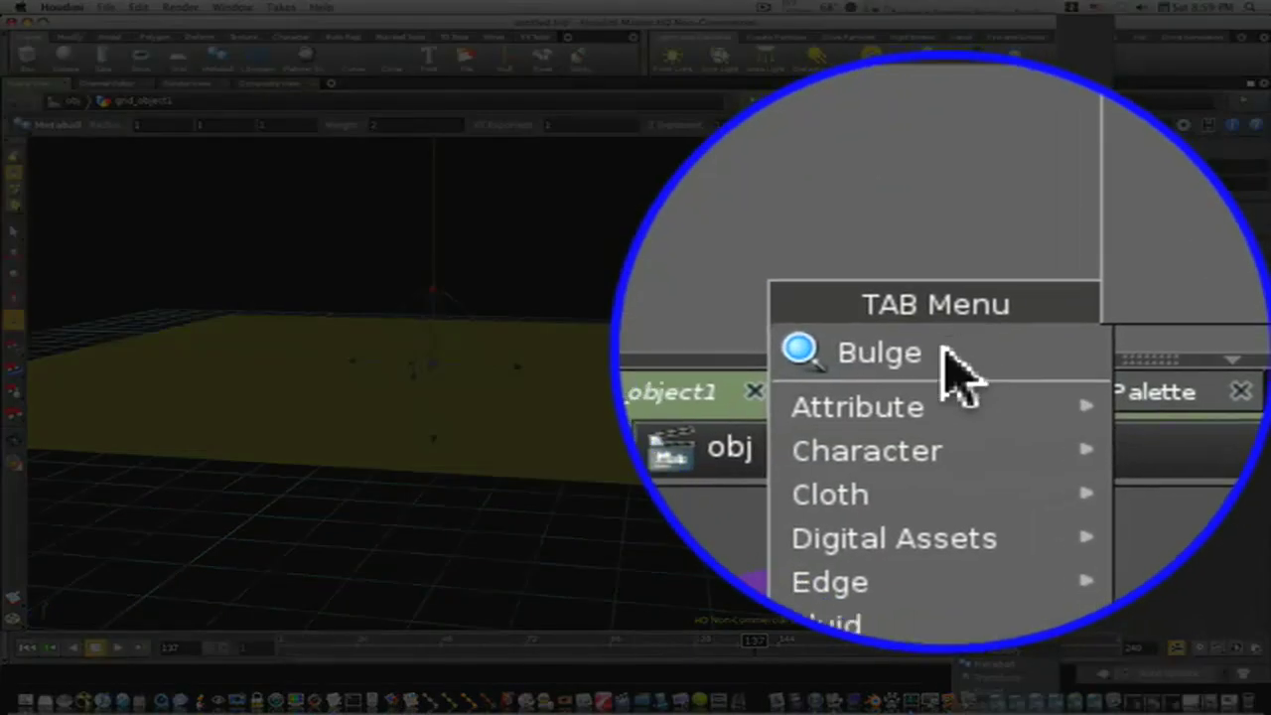
pyautogui.click(993, 351)
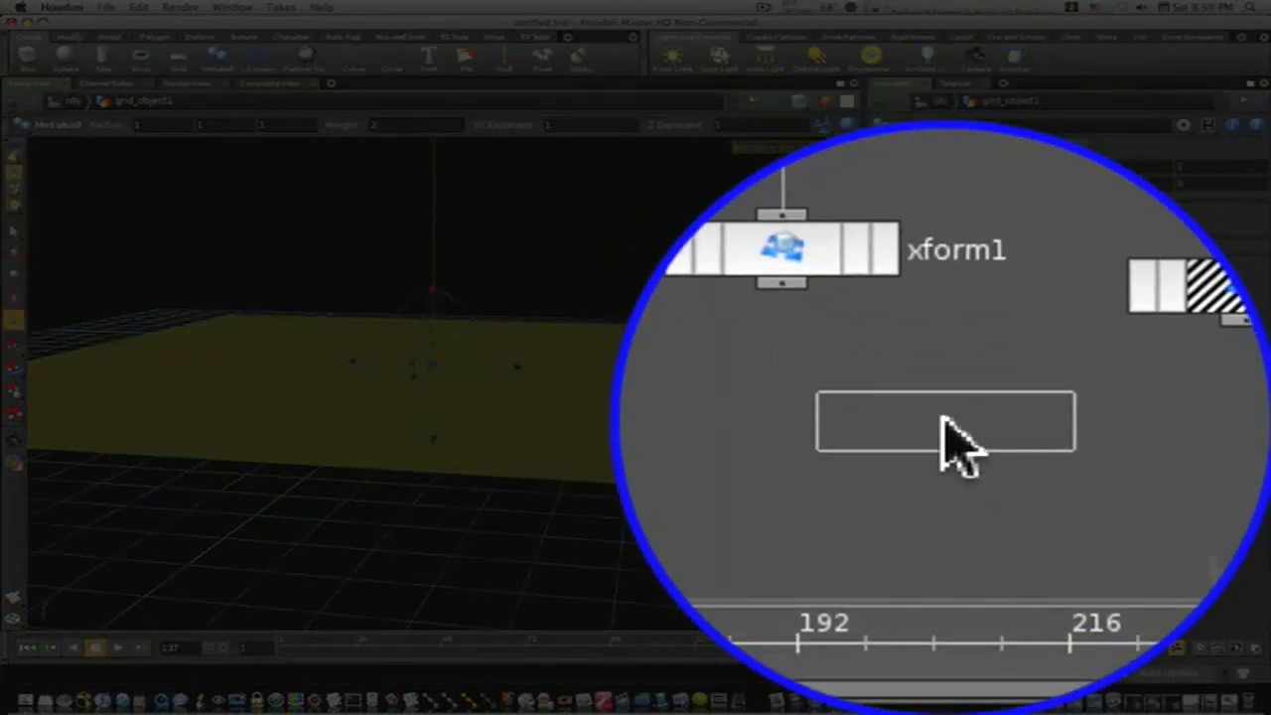
pyautogui.click(946, 426)
pyautogui.moveTo(938, 415); pyautogui.dragTo(955, 445)
pyautogui.click(941, 422)
pyautogui.click(941, 422)
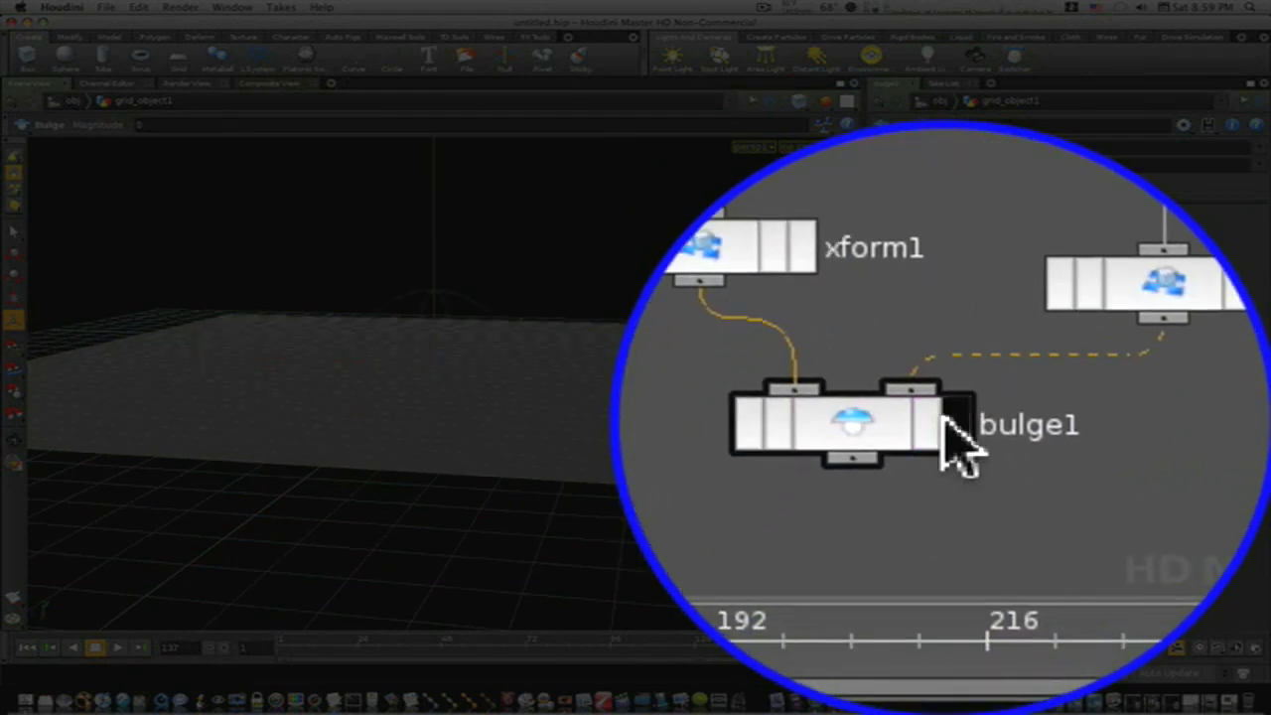
pyautogui.click(949, 424)
# Using xform2, move the metaball to about -0.35 in Y and 3.79 in Z, and keyframe its Translate at frame 1.
pyautogui.click(1087, 535)
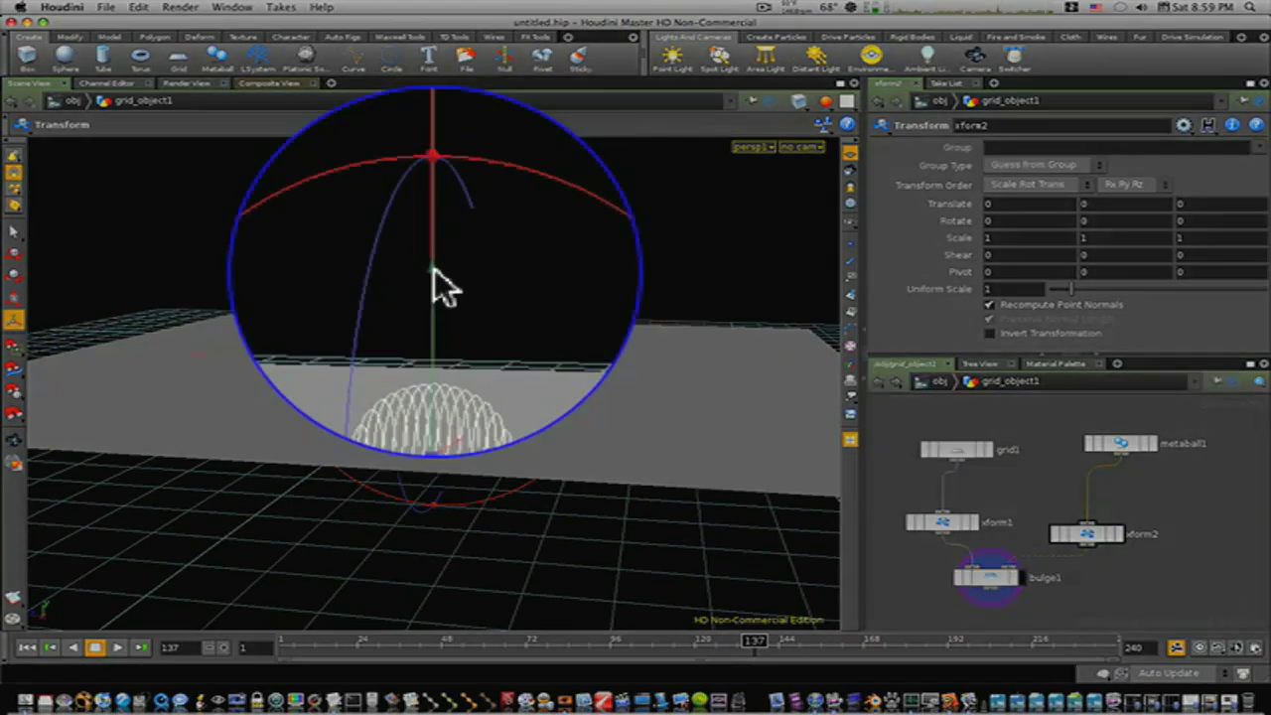
pyautogui.moveTo(434, 271); pyautogui.dragTo(436, 300)
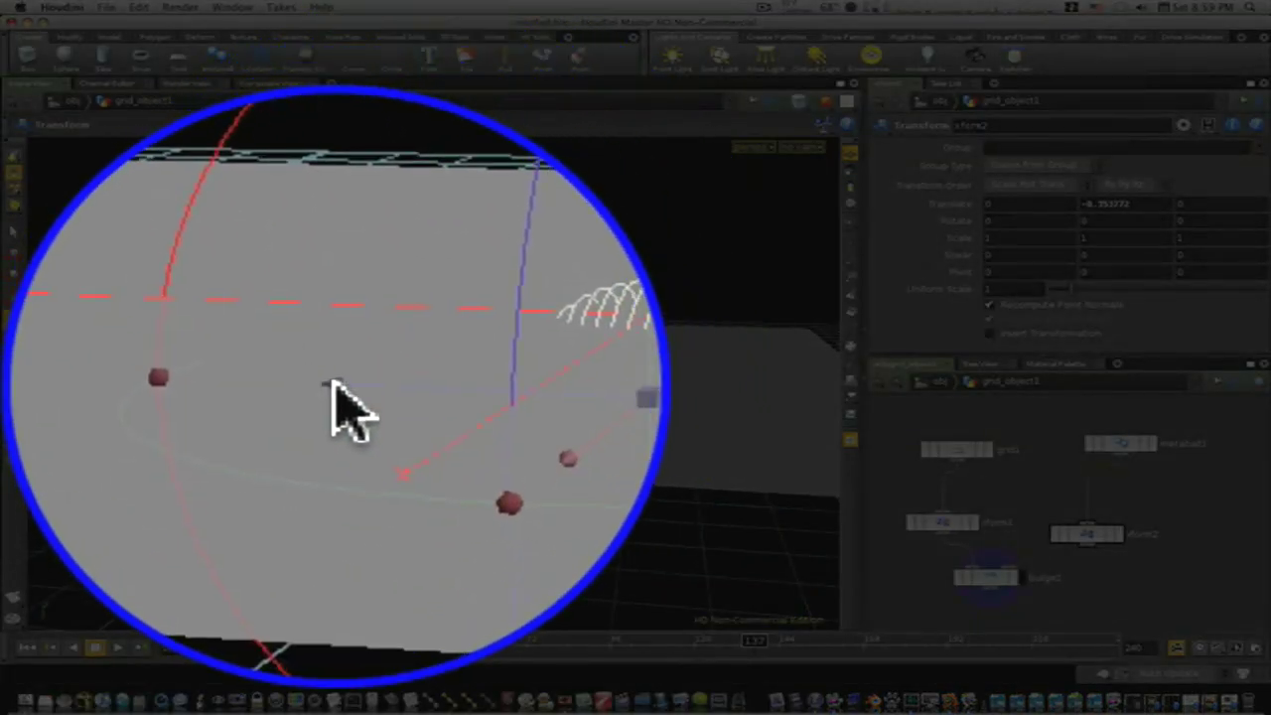
pyautogui.moveTo(226, 350); pyautogui.dragTo(81, 442)
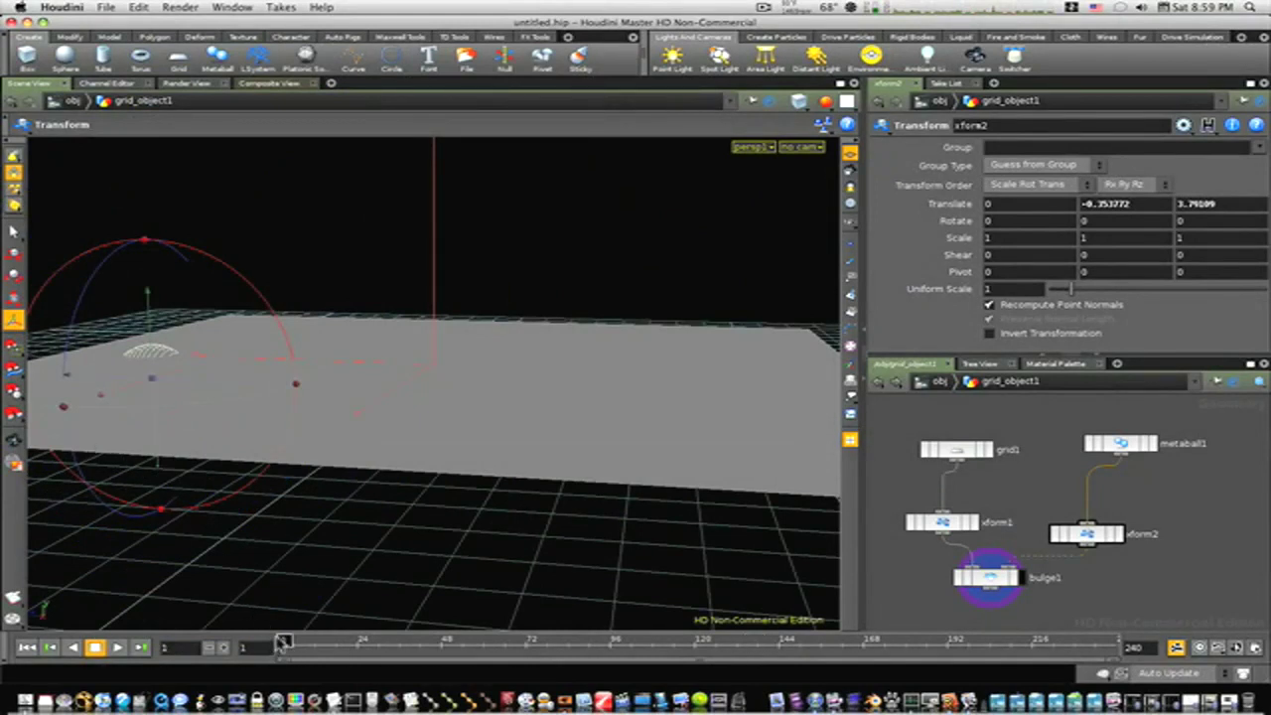
pyautogui.keyDown('alt'); pyautogui.click(921, 207); pyautogui.keyUp('alt')
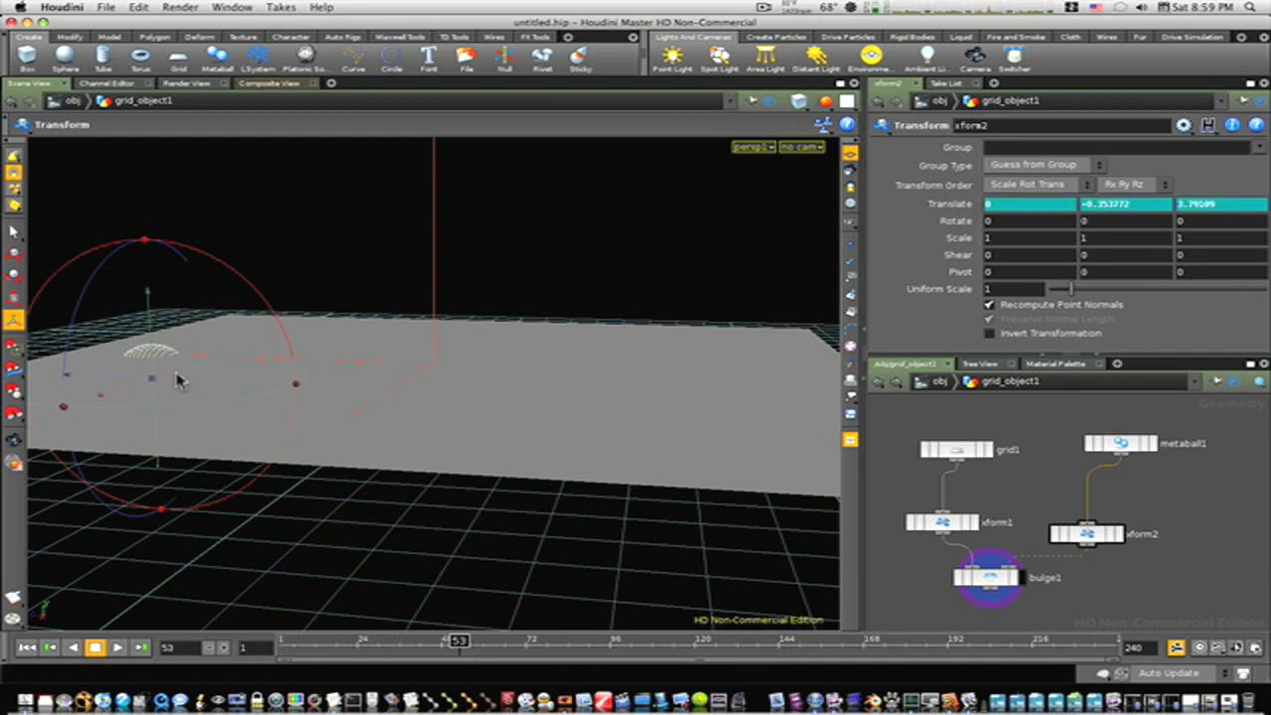
# Animate xform2 across the grid: Z about -0.78 at frame 53, X about 3.51 at frame 84, Z about -2.88 at frame 122.
pyautogui.moveTo(73, 378); pyautogui.dragTo(142, 385)
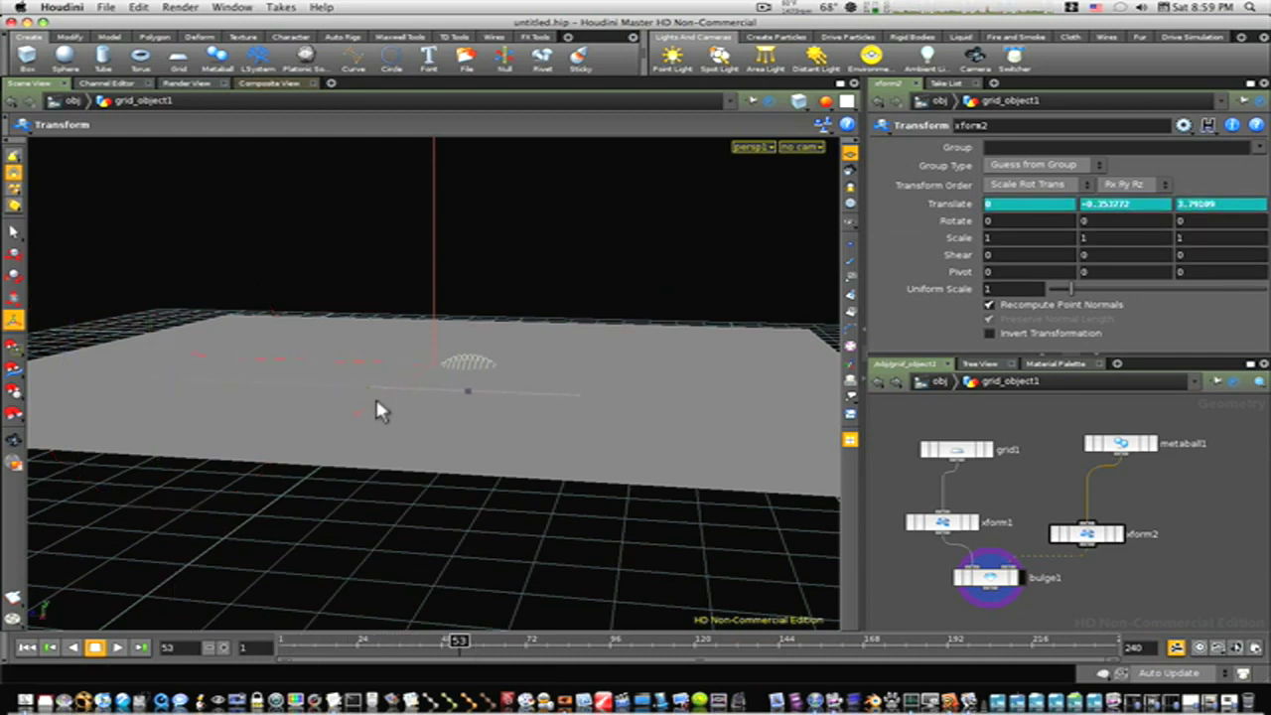
pyautogui.moveTo(376, 402); pyautogui.dragTo(404, 403)
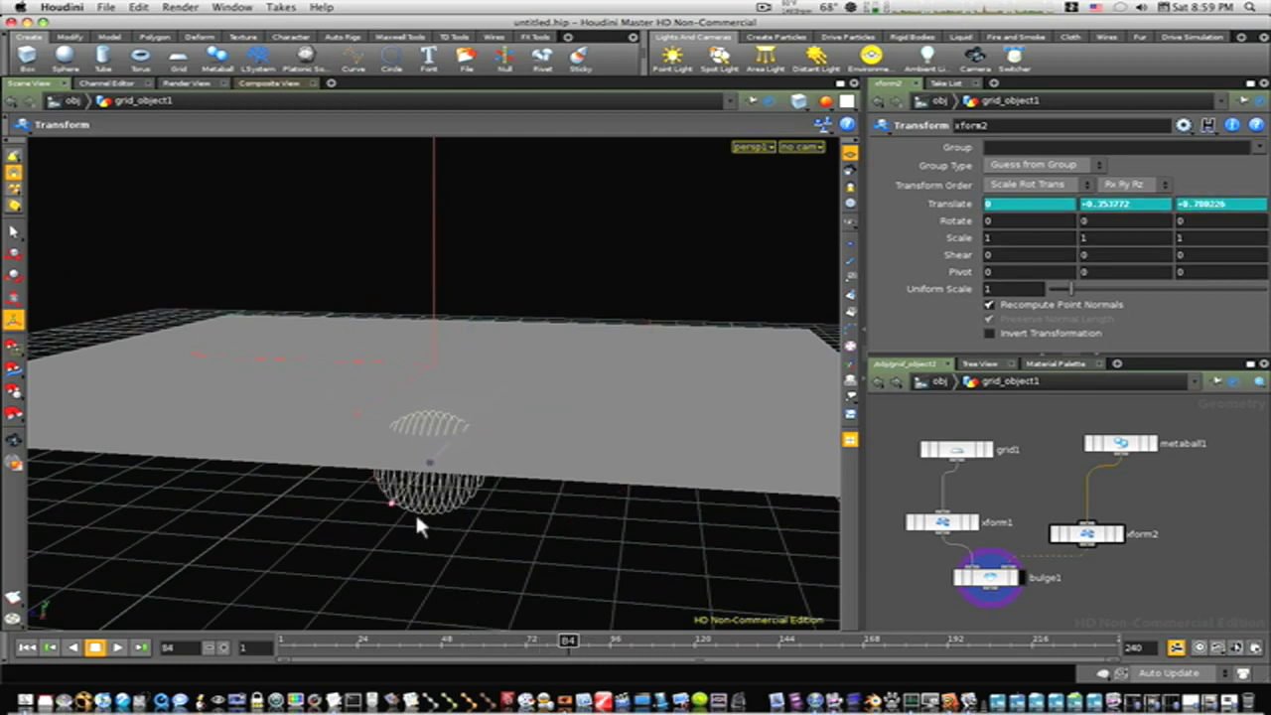
pyautogui.moveTo(417, 515); pyautogui.dragTo(419, 517)
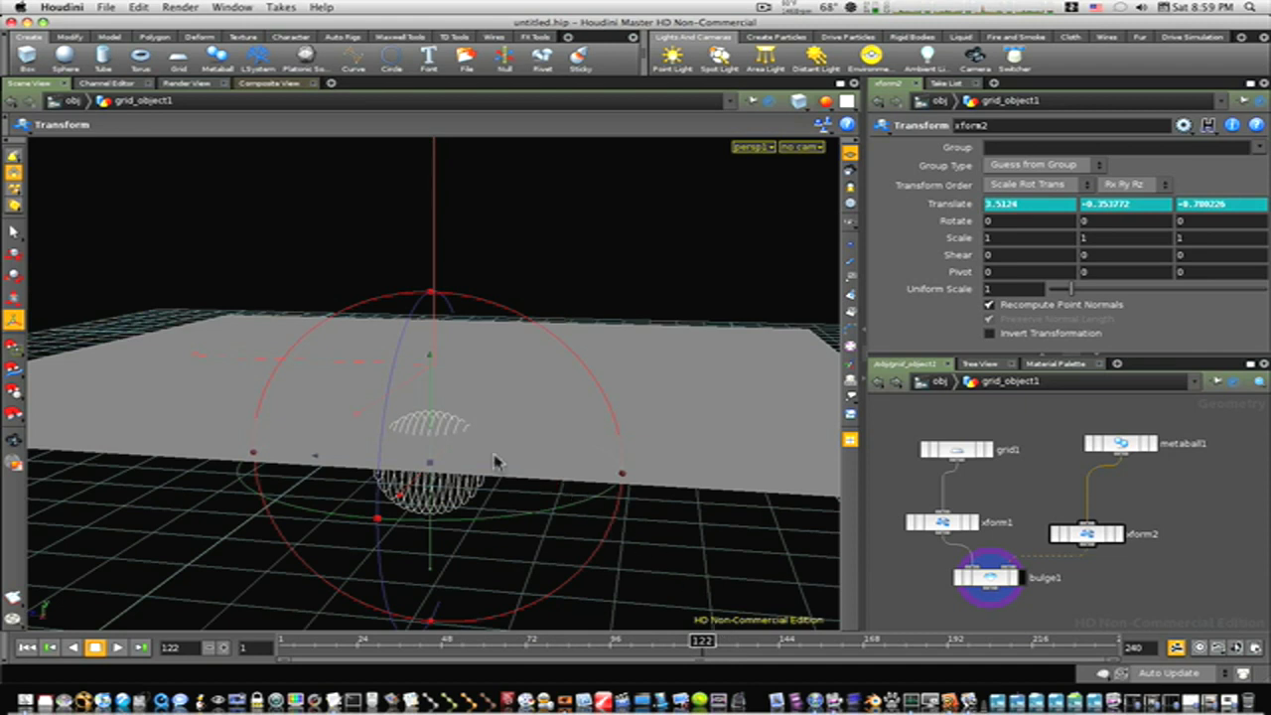
pyautogui.moveTo(316, 463); pyautogui.dragTo(579, 463)
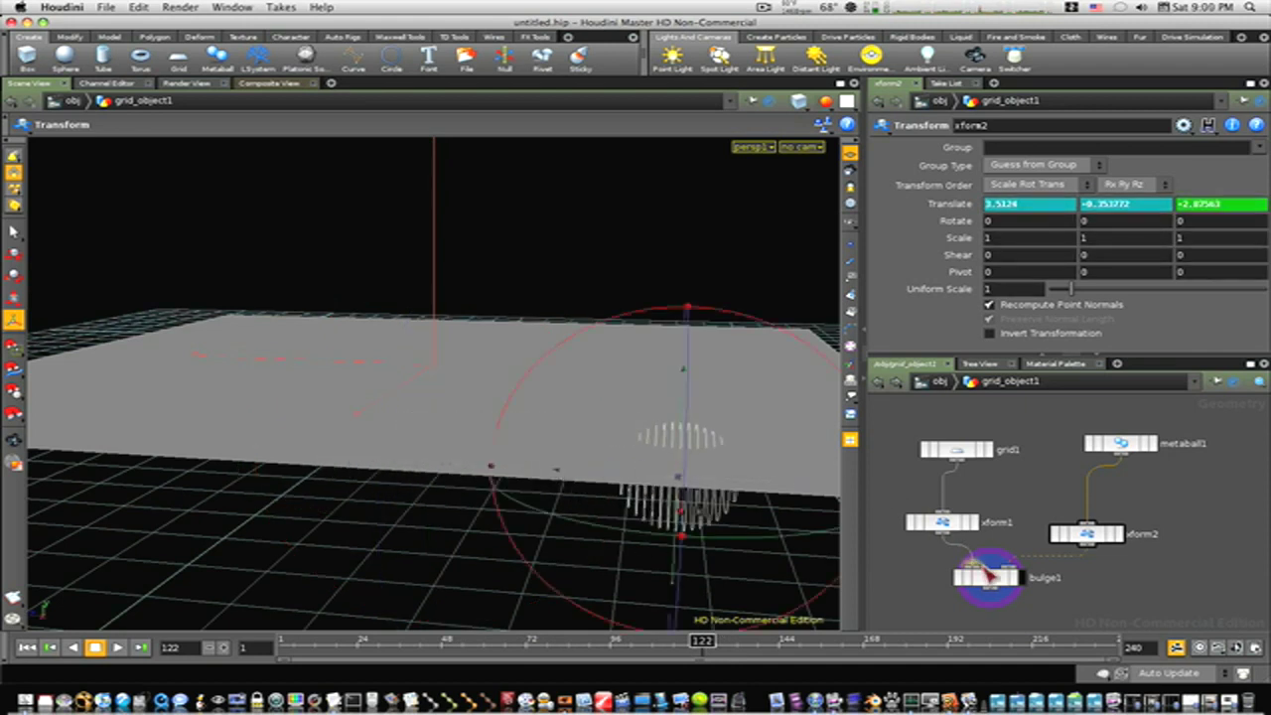
# Set the Bulge node's Magnitude to about 0.301.
pyautogui.click(988, 578)
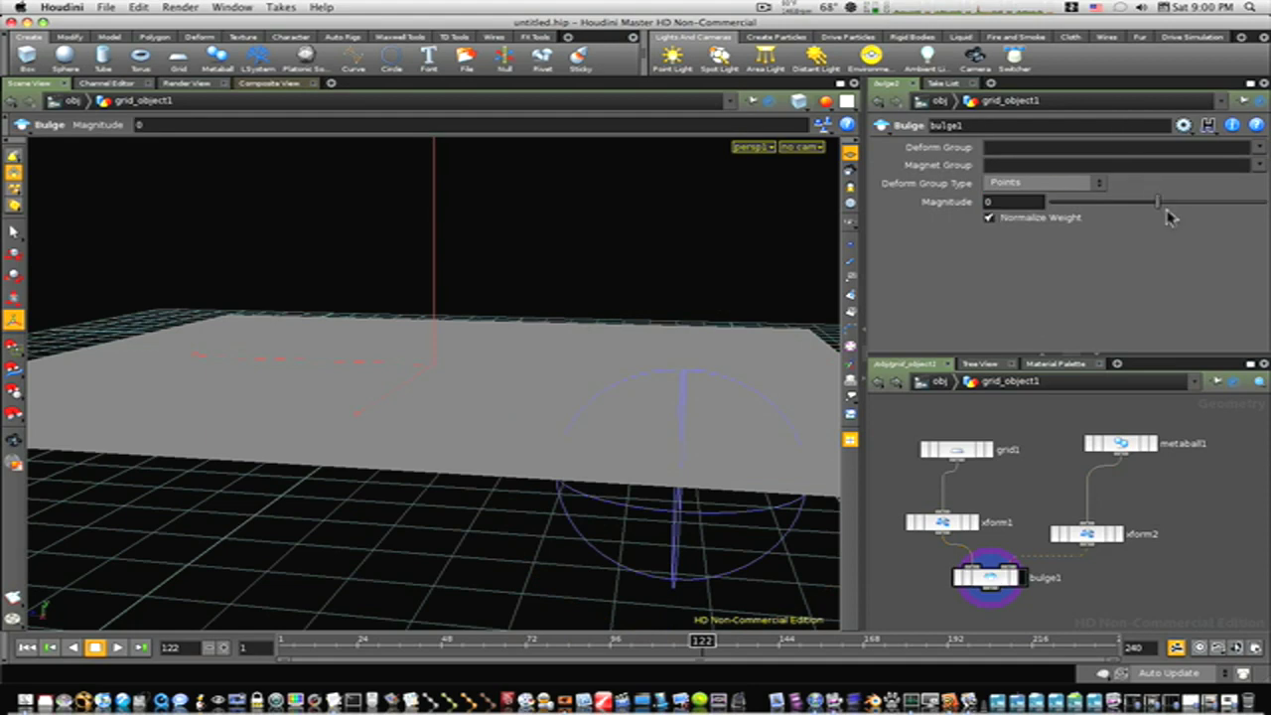
pyautogui.moveTo(1158, 203); pyautogui.dragTo(1191, 202)
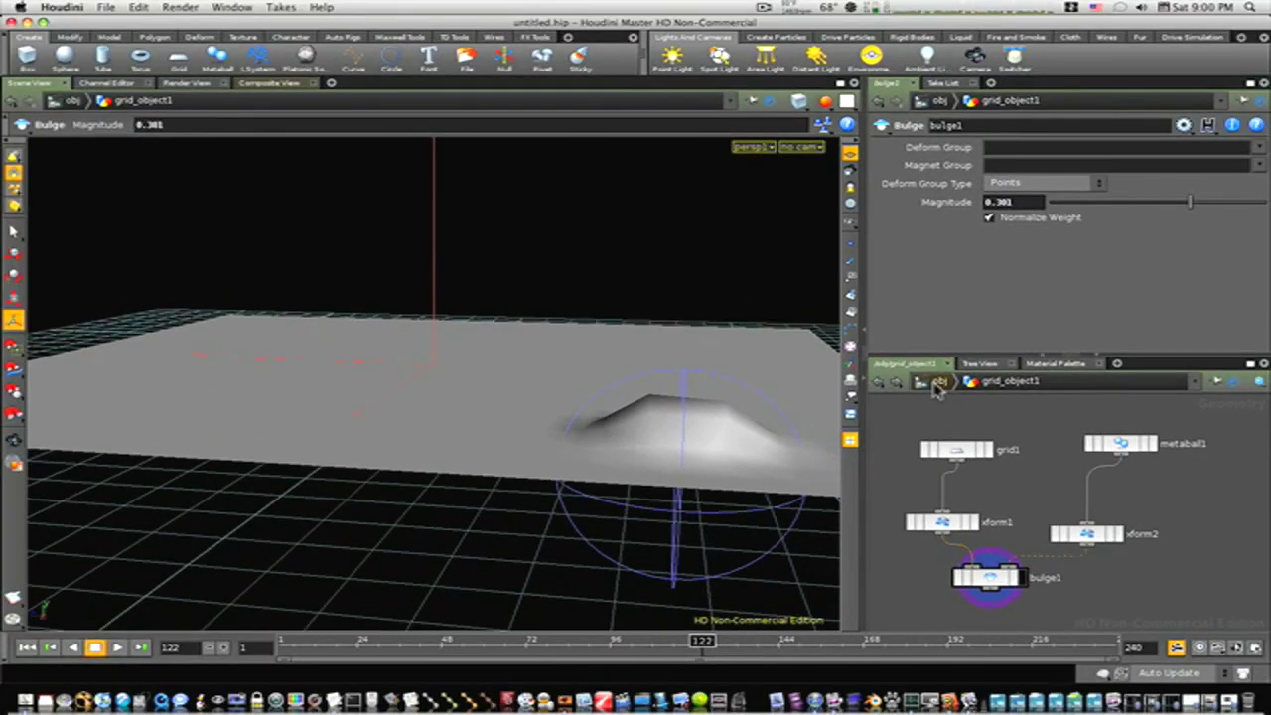
# In dopnet1's ripple object, set Initial SOP Path to /obj/grid_object1/grid1 and Rest SOP Path to /obj/grid_object1/bulge1.
pyautogui.click(938, 383)
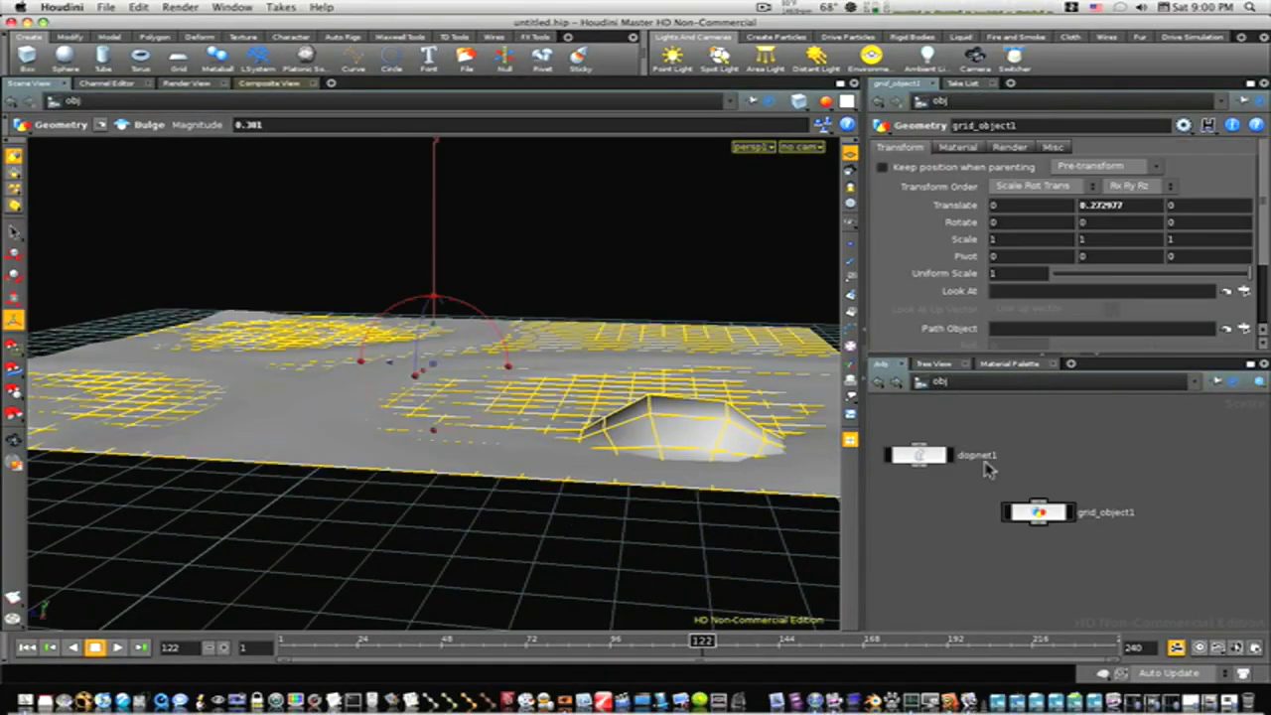
pyautogui.click(924, 457)
pyautogui.doubleClick(923, 456)
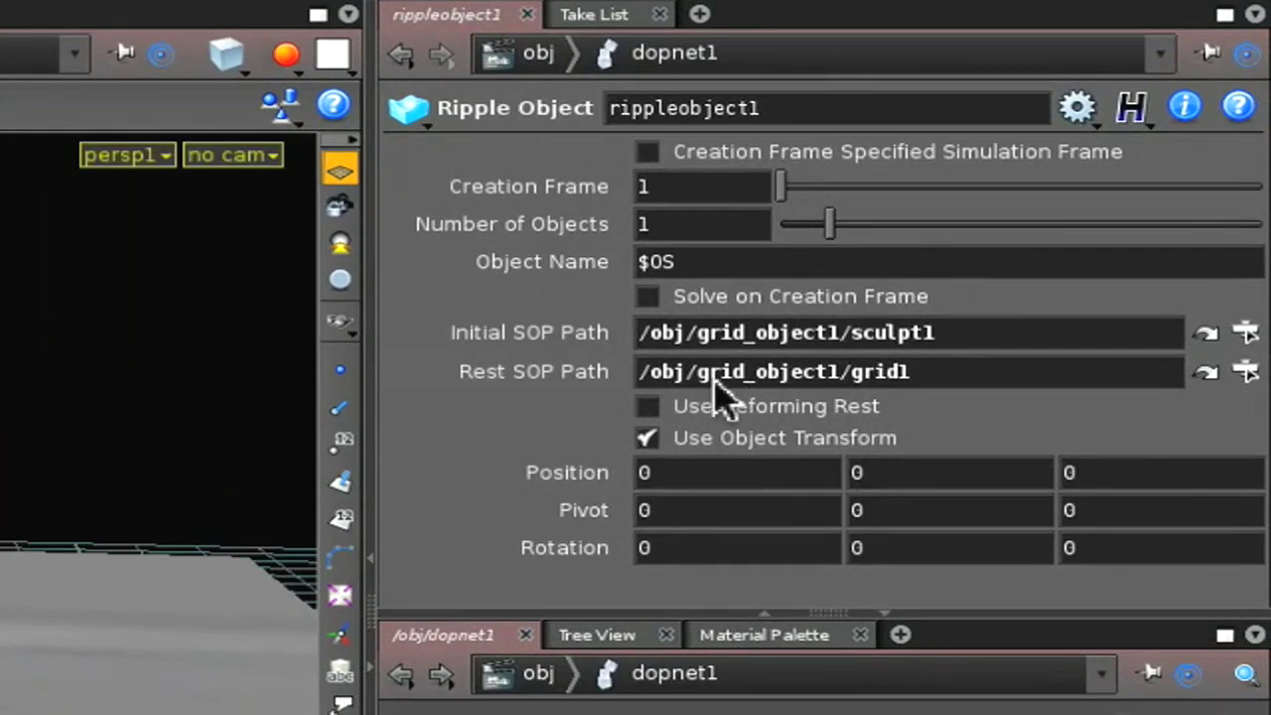
pyautogui.click(1246, 334)
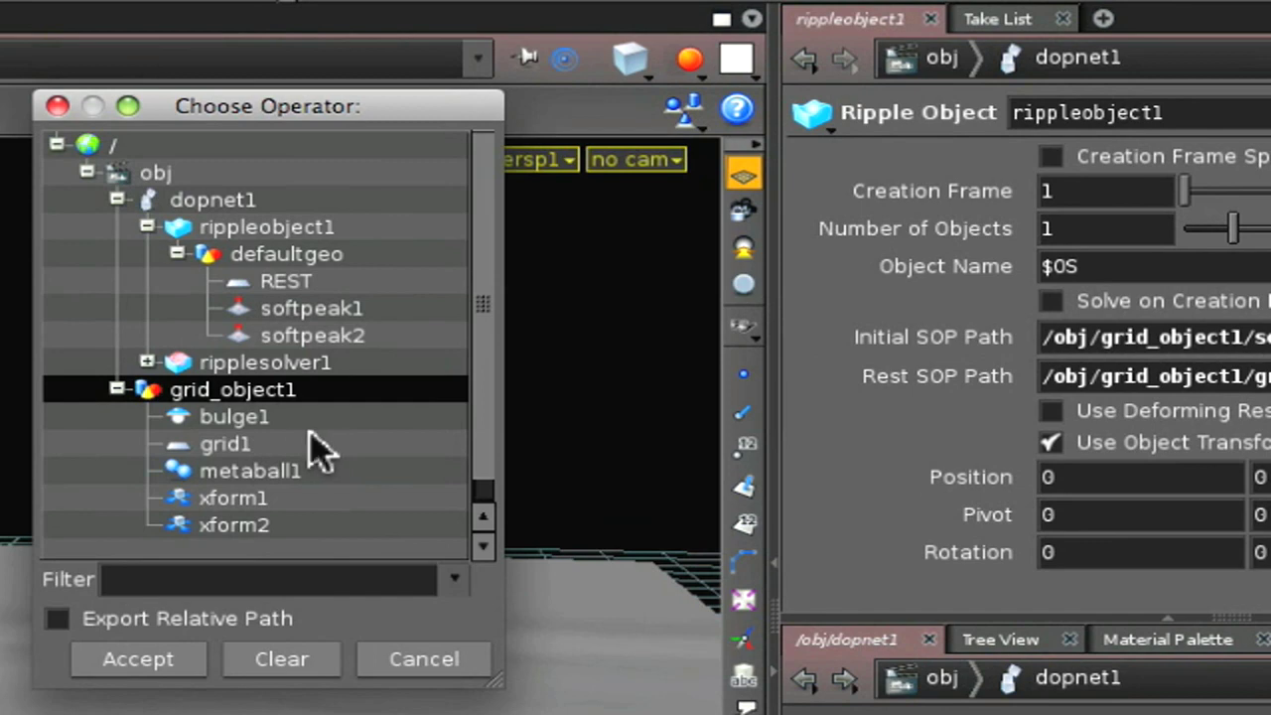
pyautogui.click(272, 445)
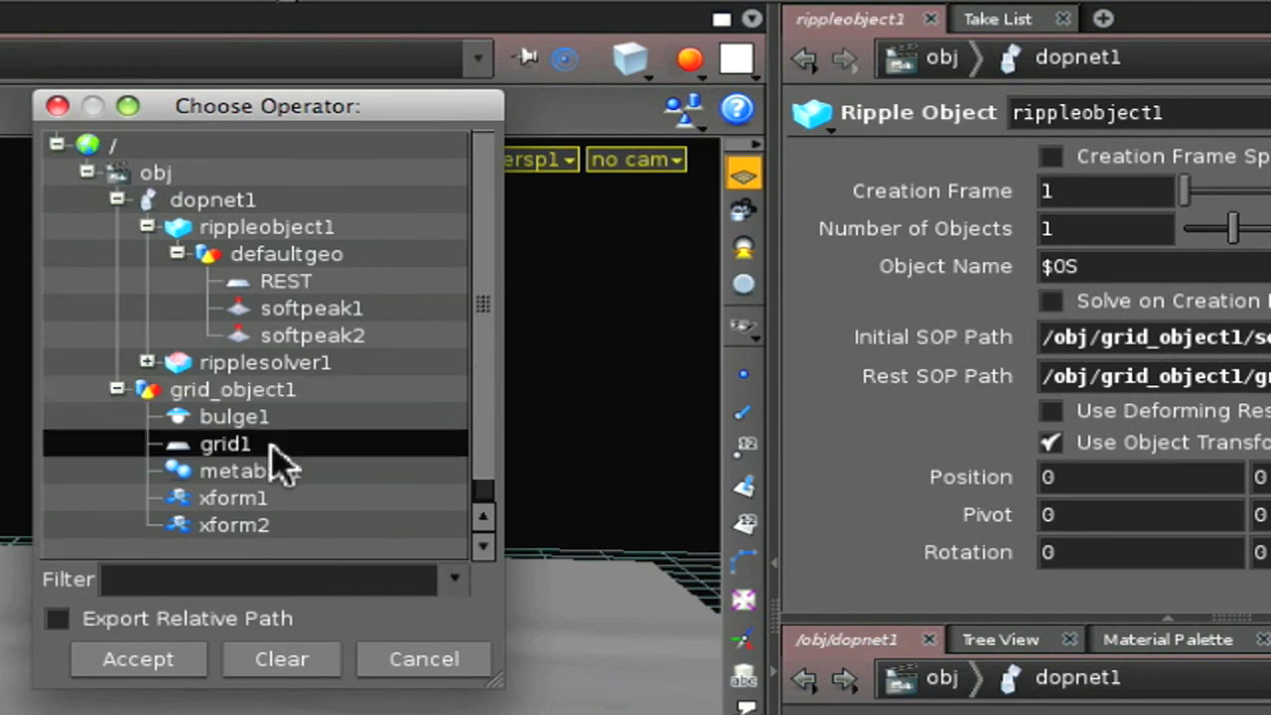
pyautogui.click(179, 665)
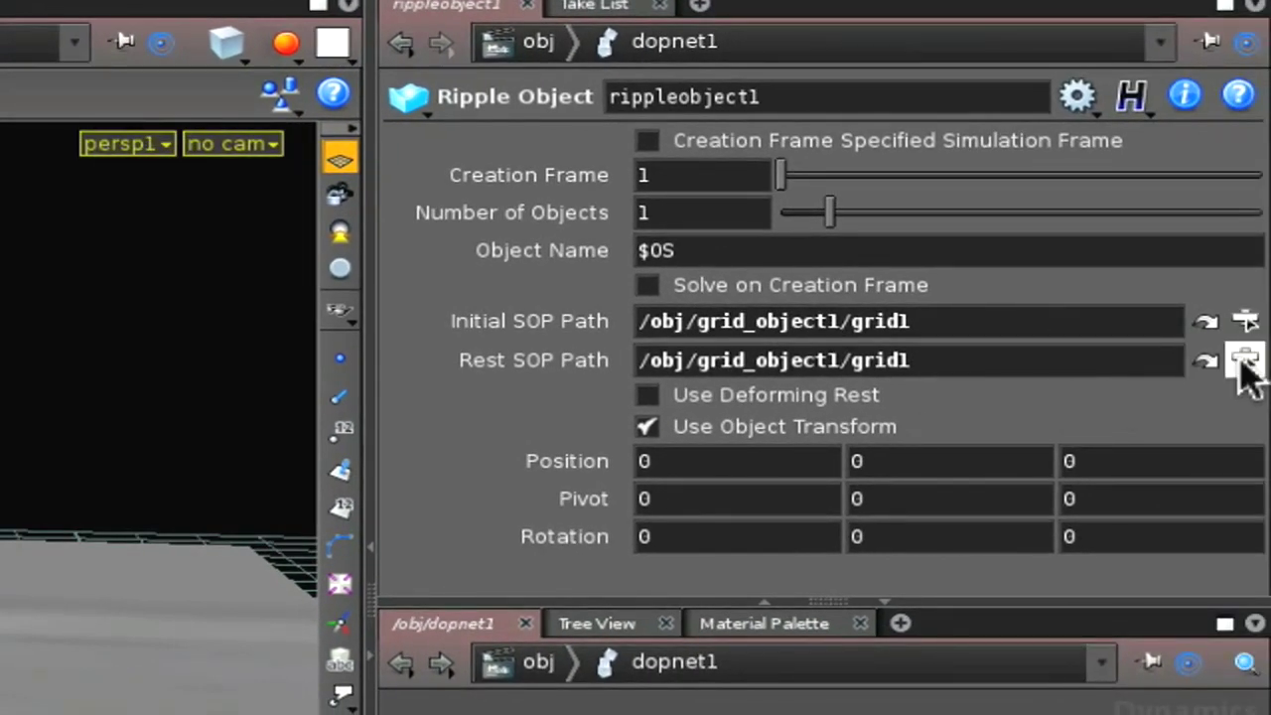
pyautogui.click(1246, 361)
pyautogui.click(224, 407)
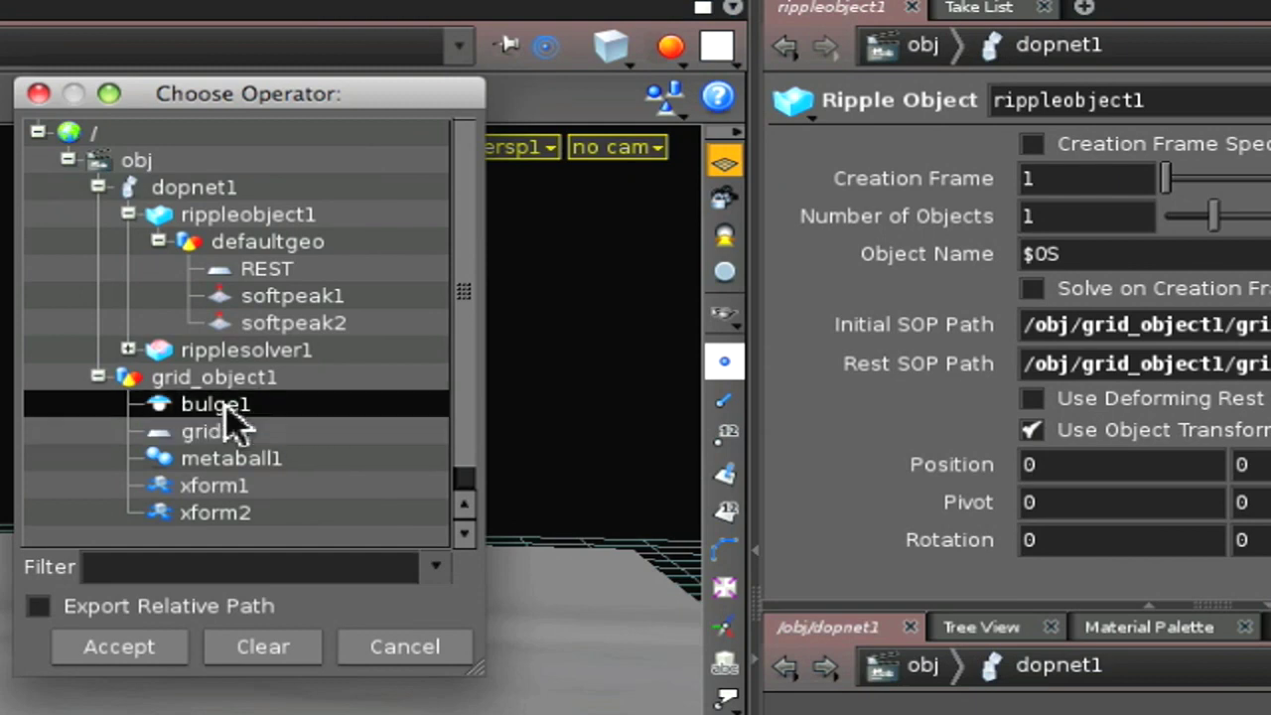
pyautogui.click(132, 646)
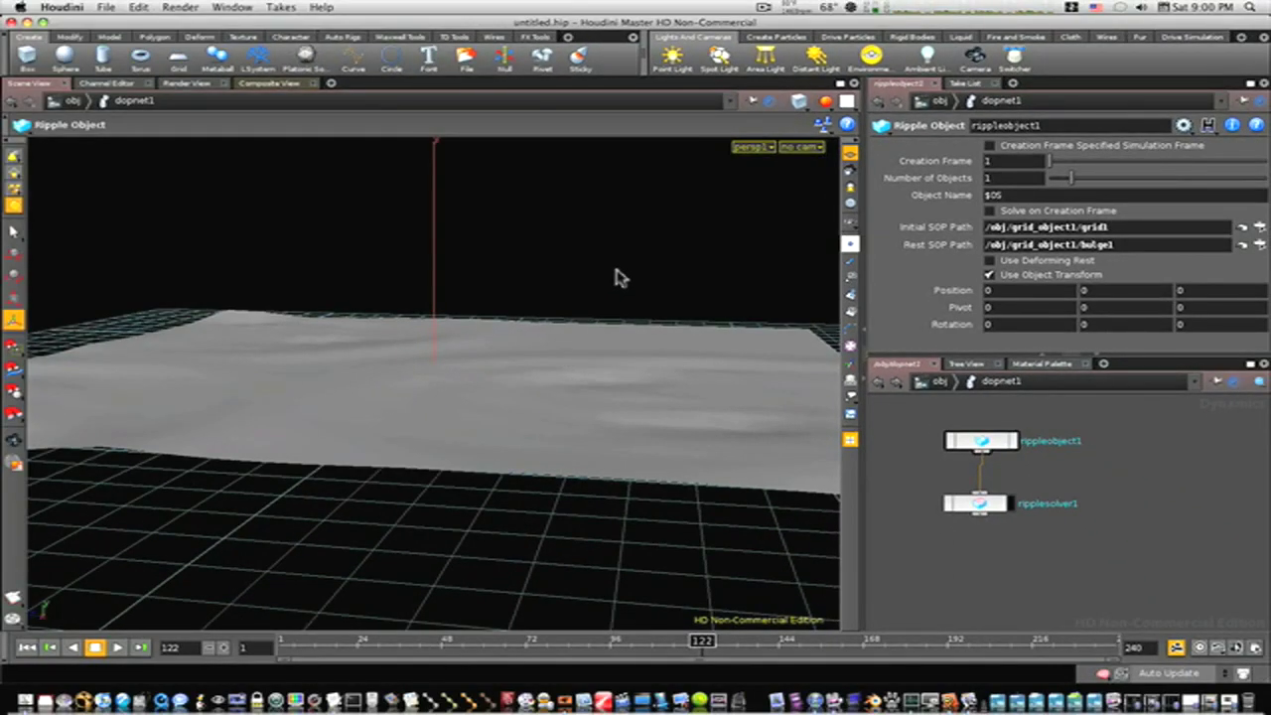
pyautogui.press('Escape')
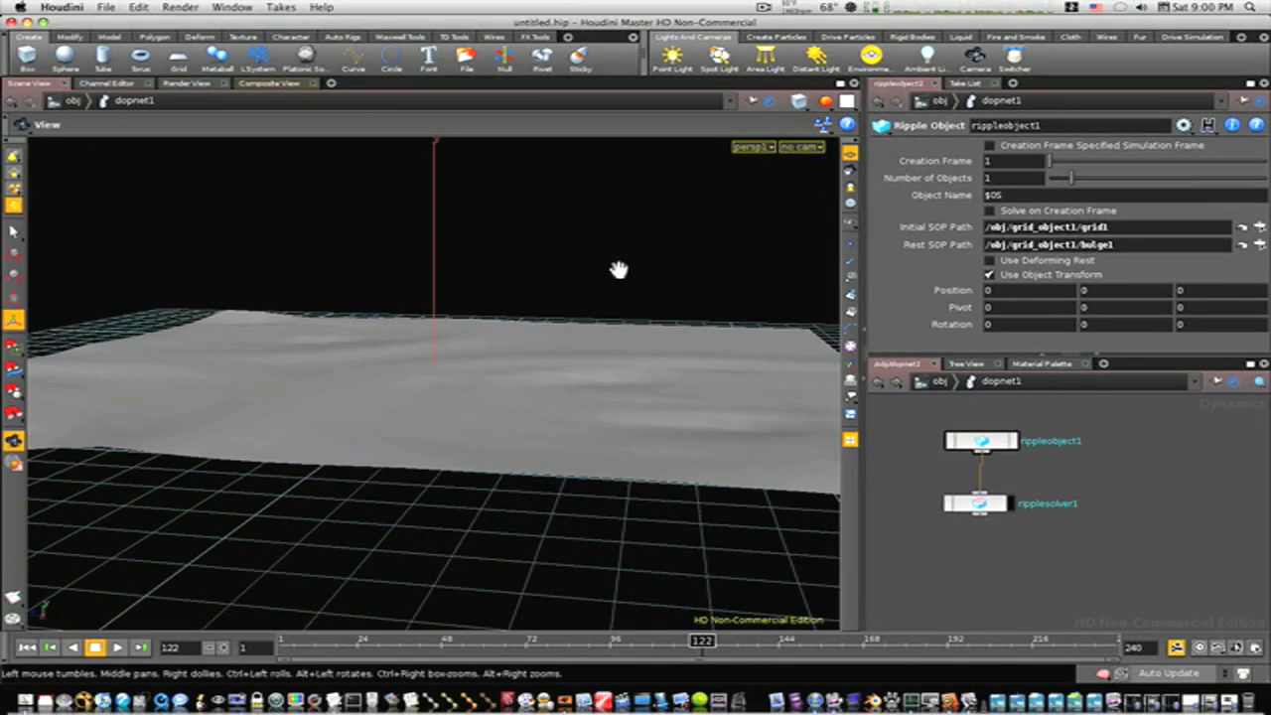
pyautogui.moveTo(617, 269); pyautogui.dragTo(362, 389)
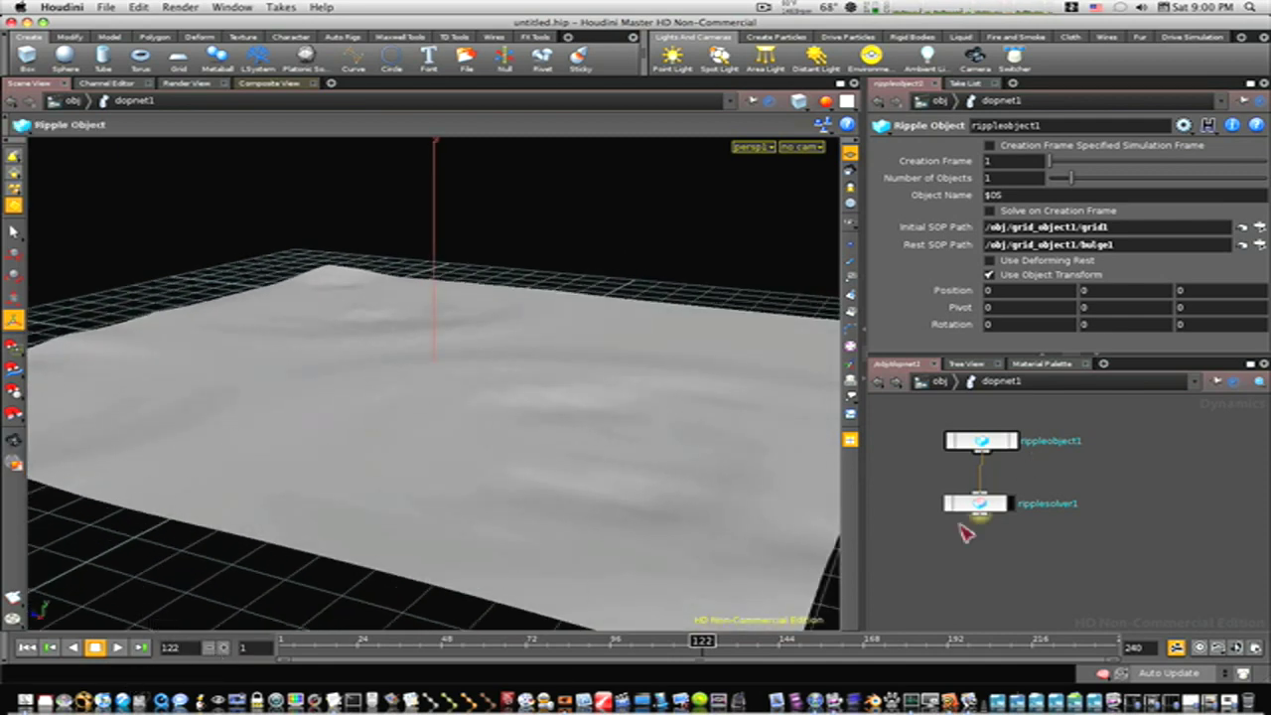
# Play the ripple simulation from the start, stop it, and enable Use Deforming Rest on the ripple object.
pyautogui.click(54, 647)
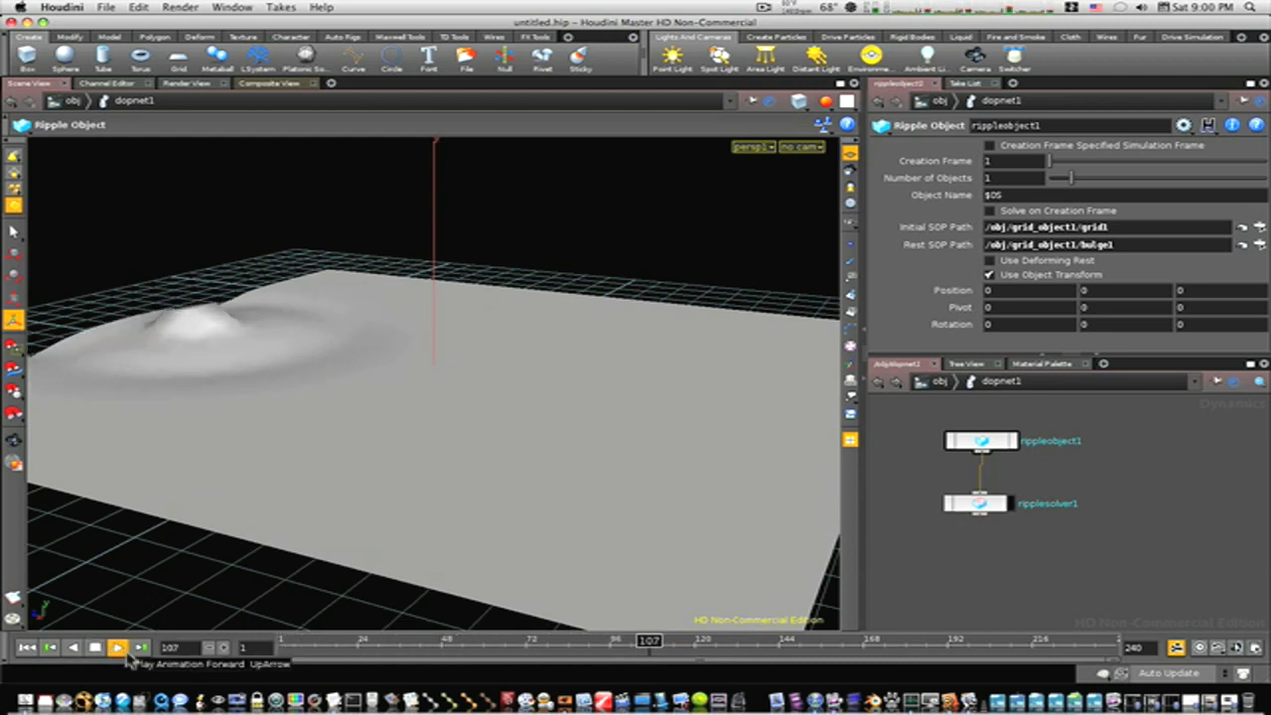
pyautogui.click(95, 647)
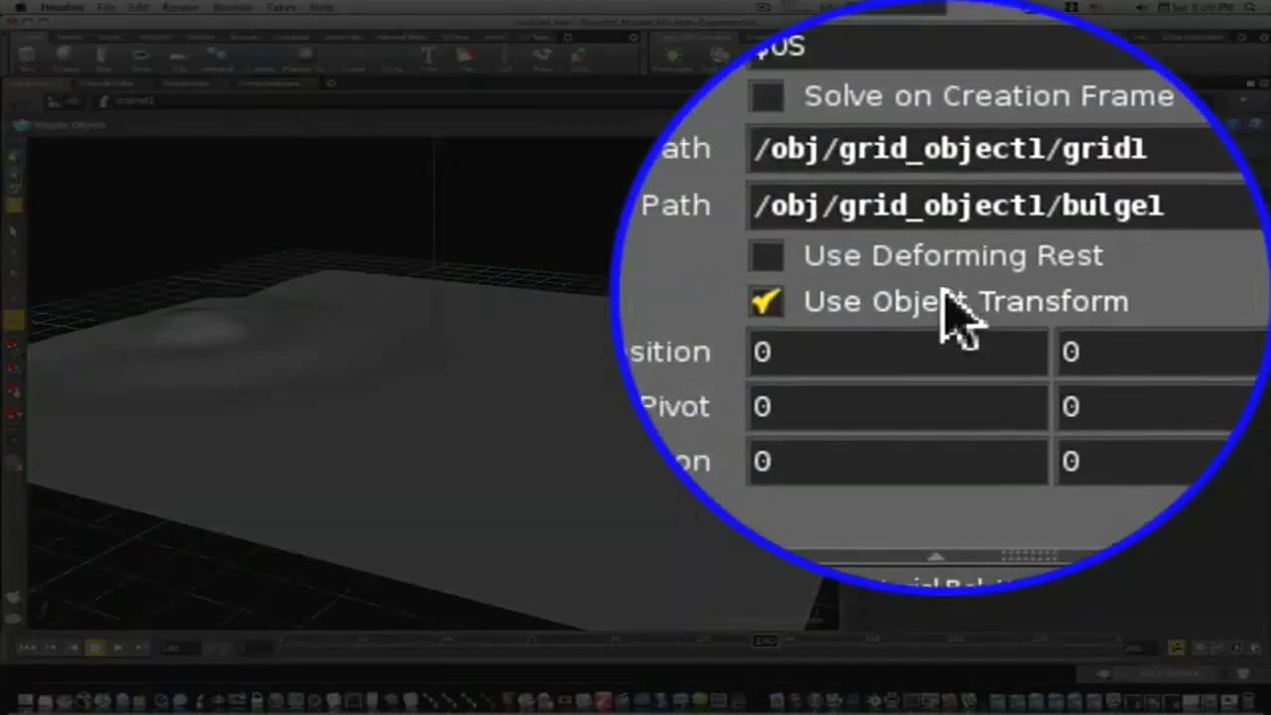
pyautogui.click(939, 288)
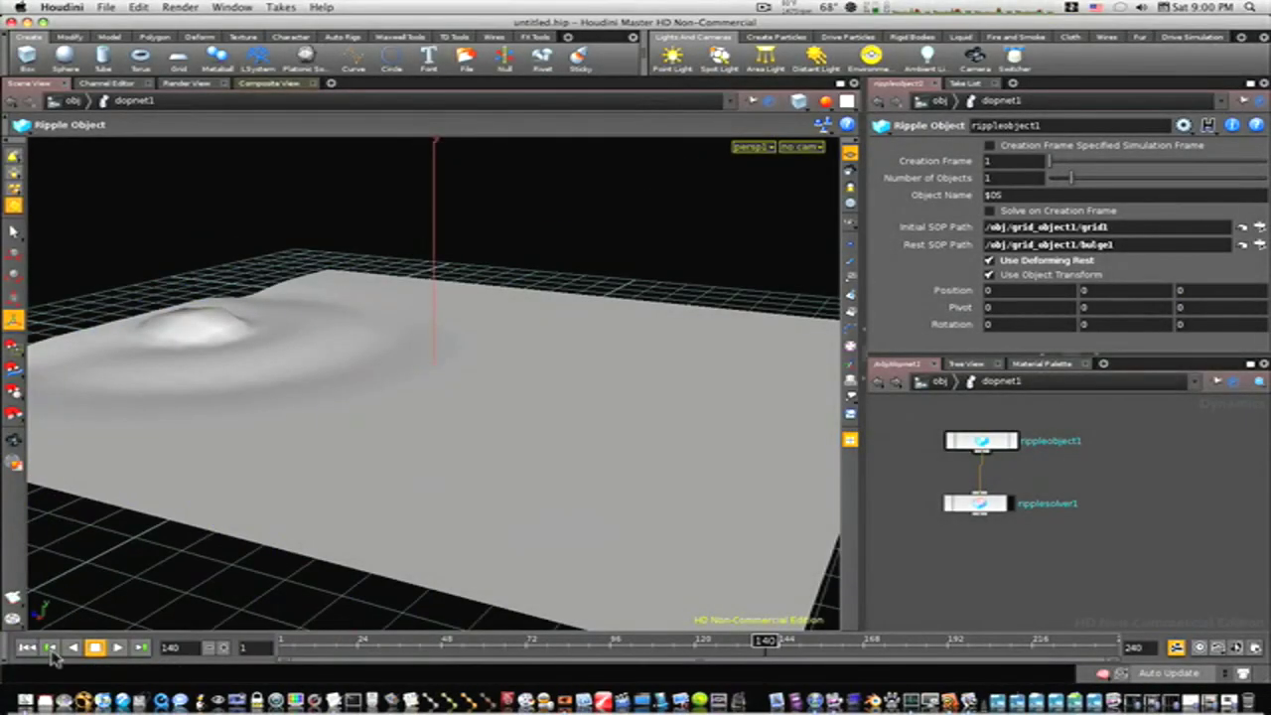
# Replay the simulation from the start and examine the ripples following the moving bulge from several angles.
pyautogui.click(49, 648)
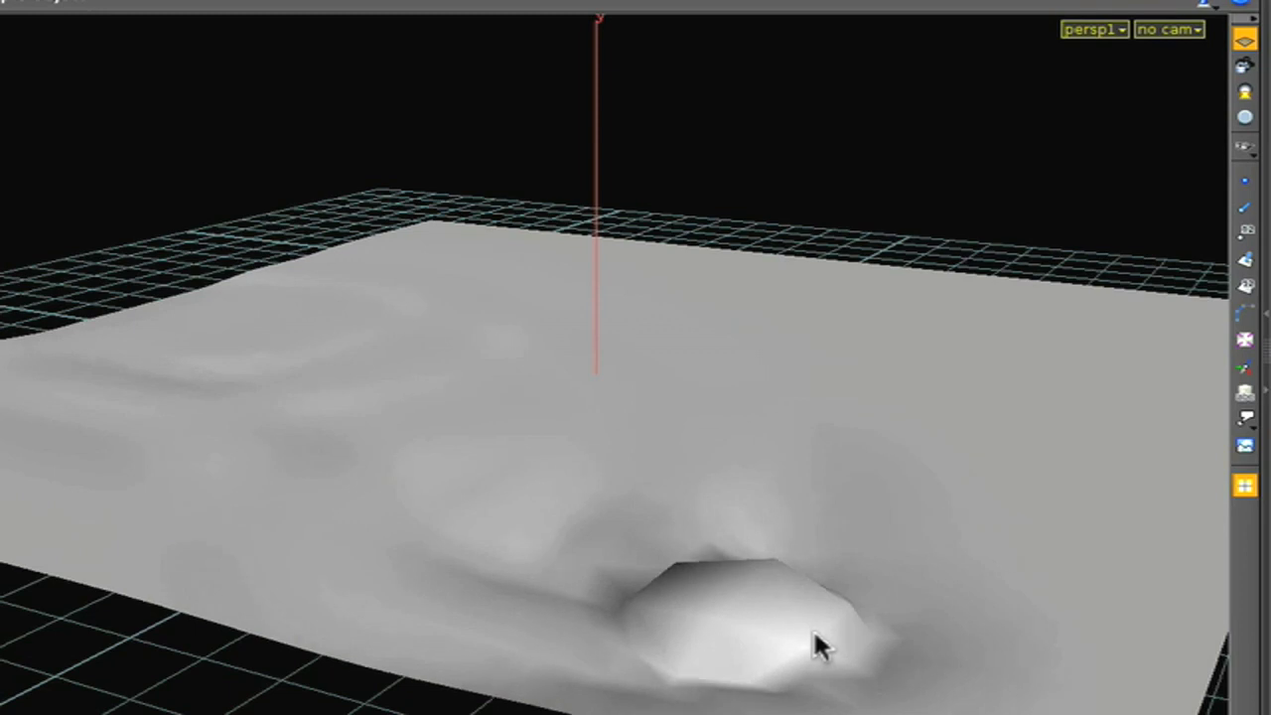
pyautogui.moveTo(828, 631); pyautogui.dragTo(556, 610, button='right')
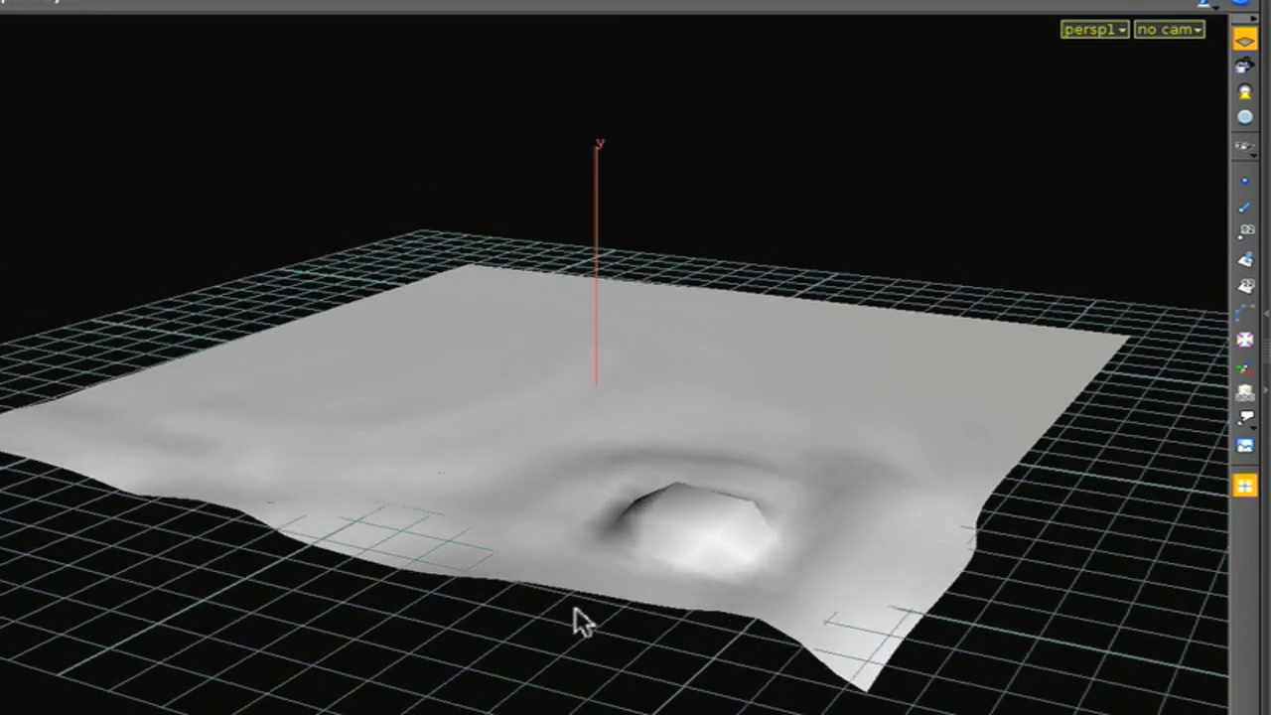
pyautogui.keyDown('alt'); pyautogui.moveTo(440, 476); pyautogui.dragTo(533, 430); pyautogui.keyUp('alt')
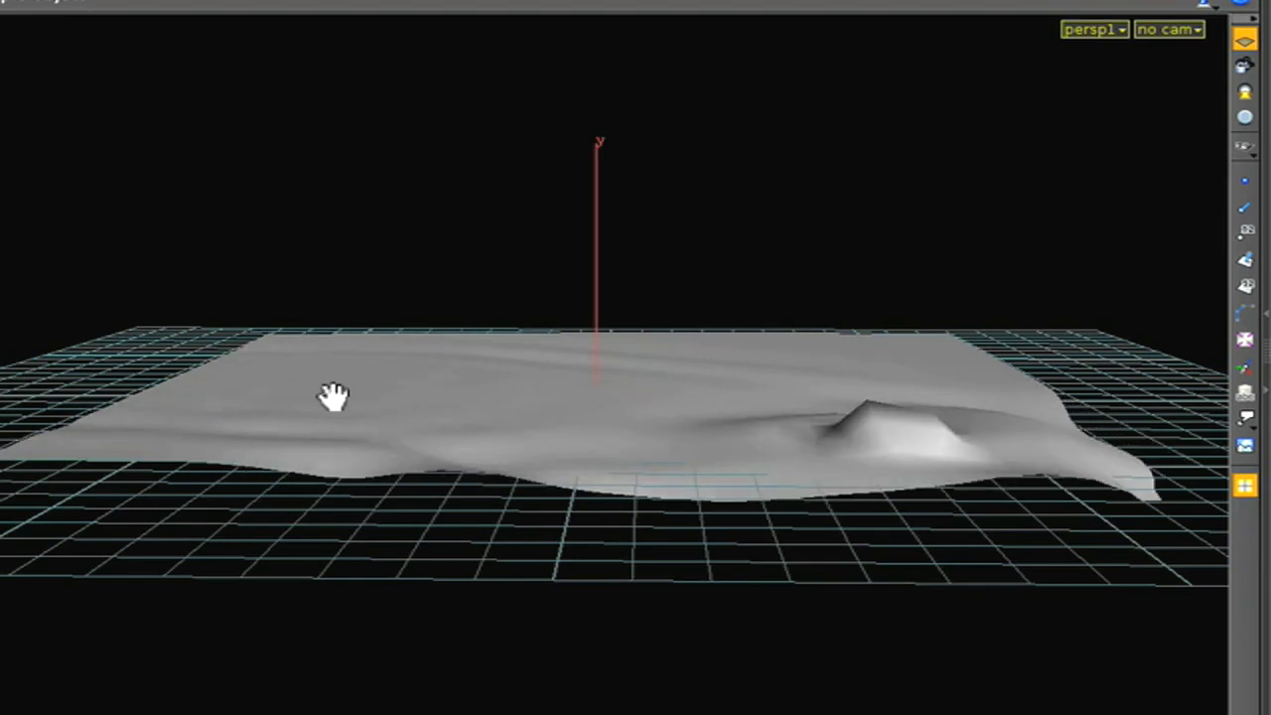
pyautogui.keyDown('alt'); pyautogui.moveTo(332, 397); pyautogui.dragTo(590, 420); pyautogui.keyUp('alt')
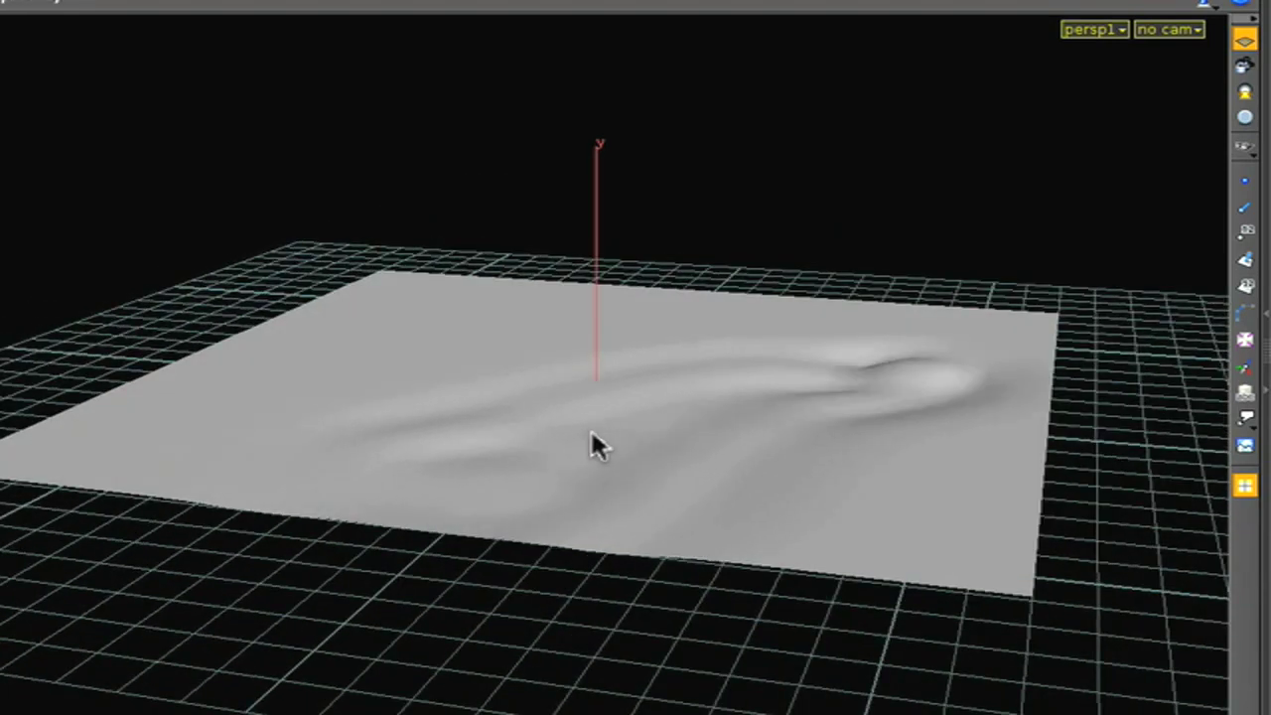
pyautogui.keyDown('alt'); pyautogui.moveTo(589, 427); pyautogui.dragTo(844, 446, button='right'); pyautogui.keyUp('alt')
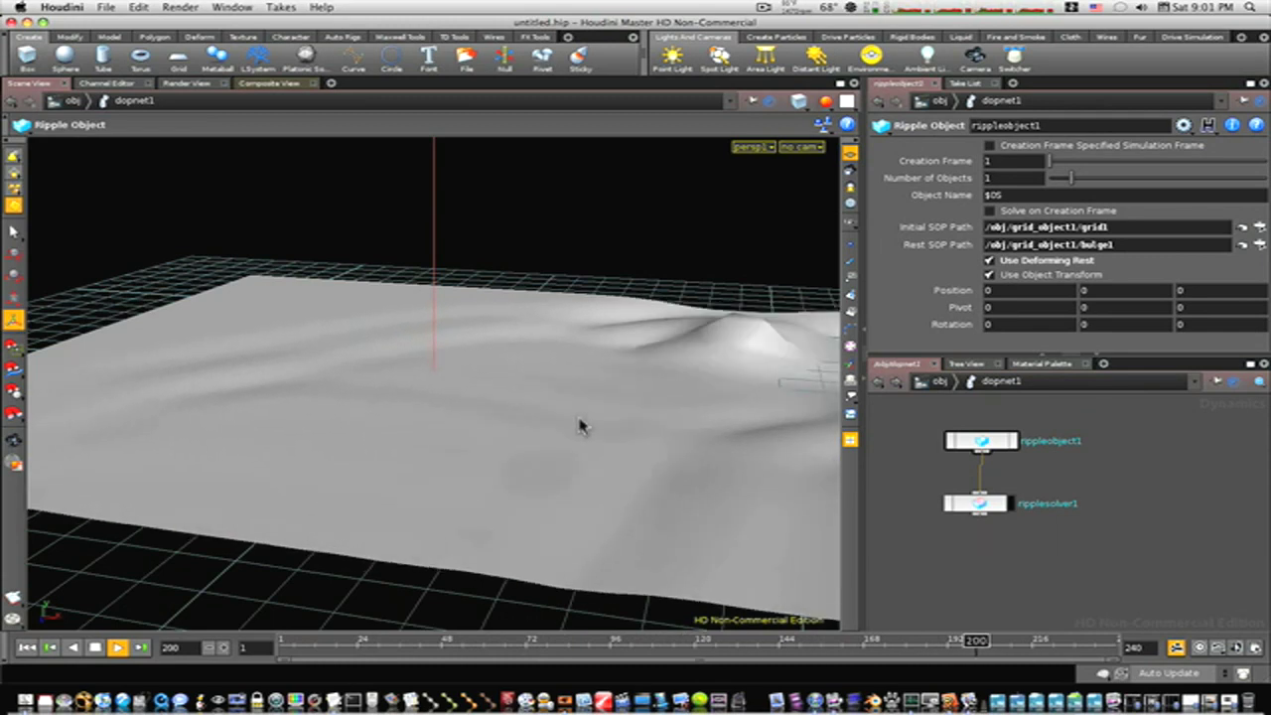
pyautogui.press('Escape')
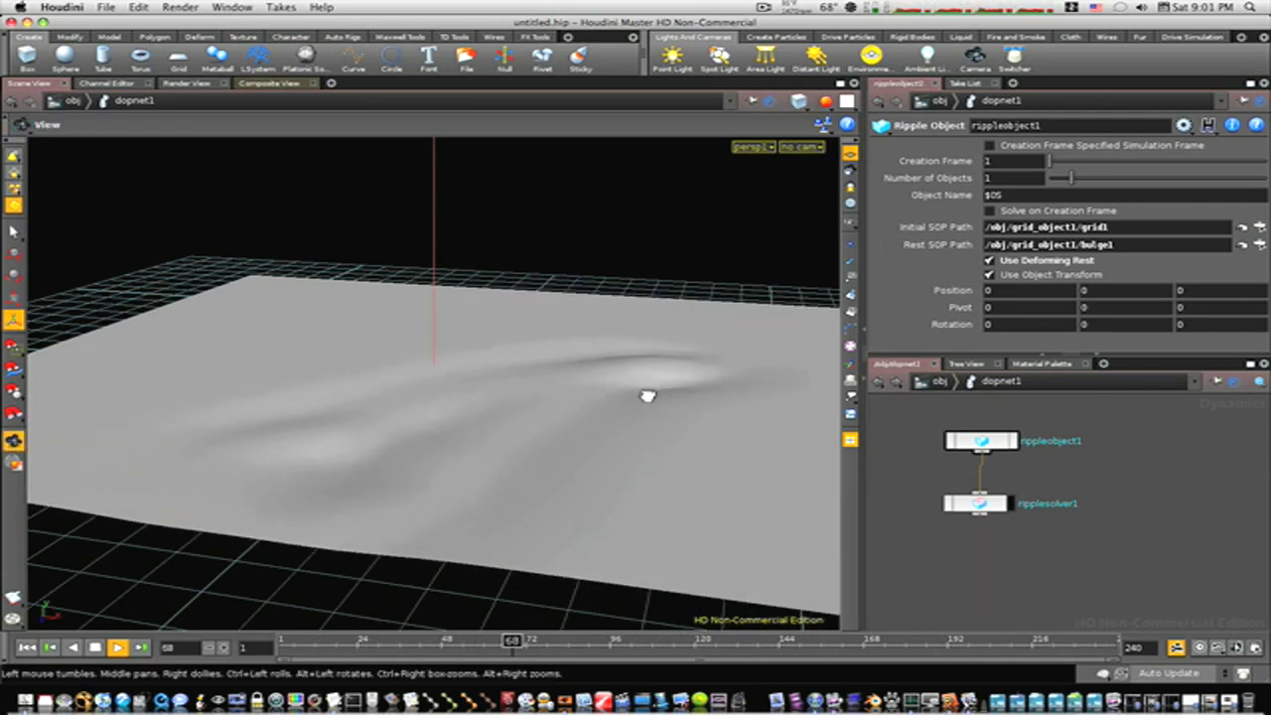
pyautogui.moveTo(649, 391); pyautogui.dragTo(142, 401)
pyautogui.press('Return')
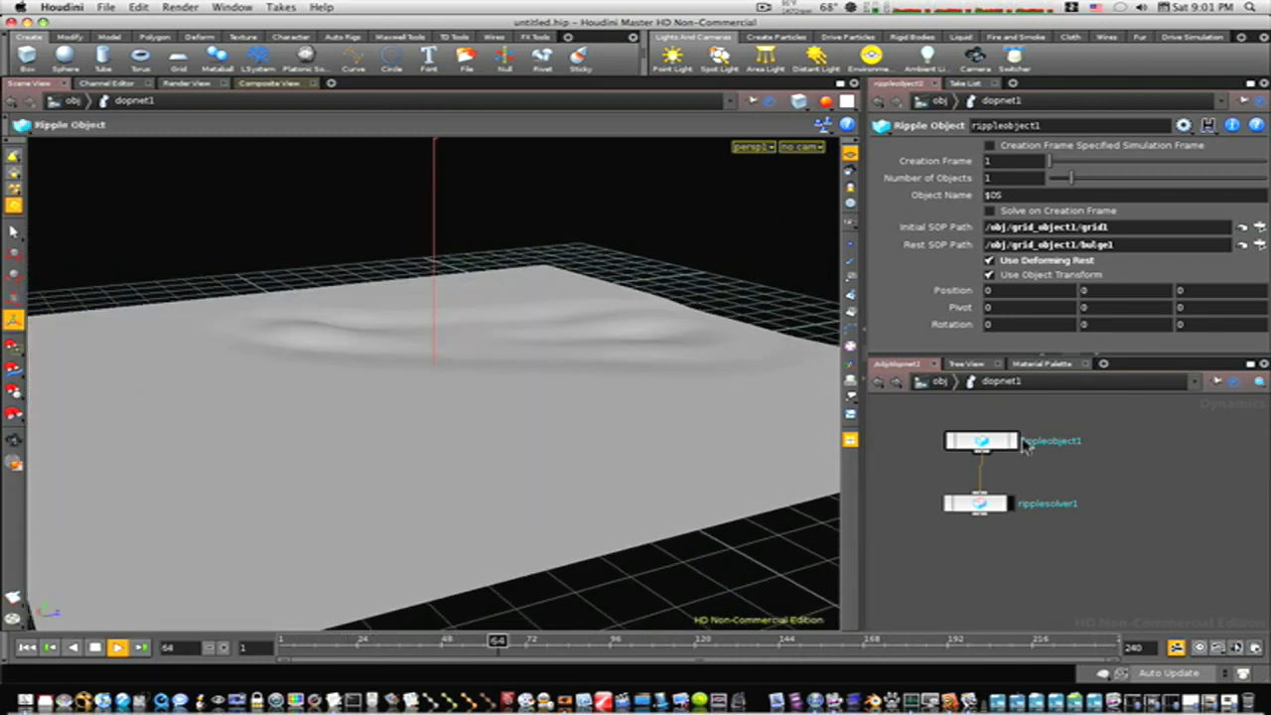
# Review the ripple solver's settings and grid_object1's bulge network, and return to dopnet1 to view the running simulation.
pyautogui.click(975, 502)
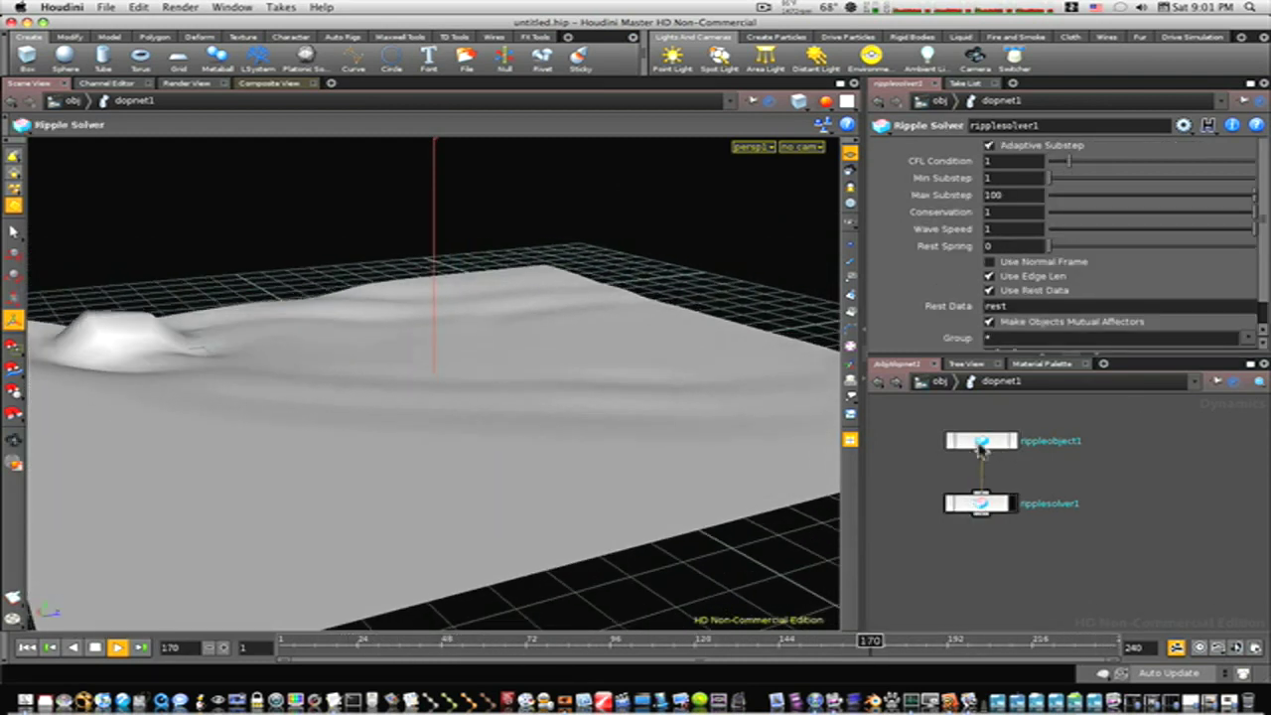
pyautogui.click(978, 443)
pyautogui.click(938, 382)
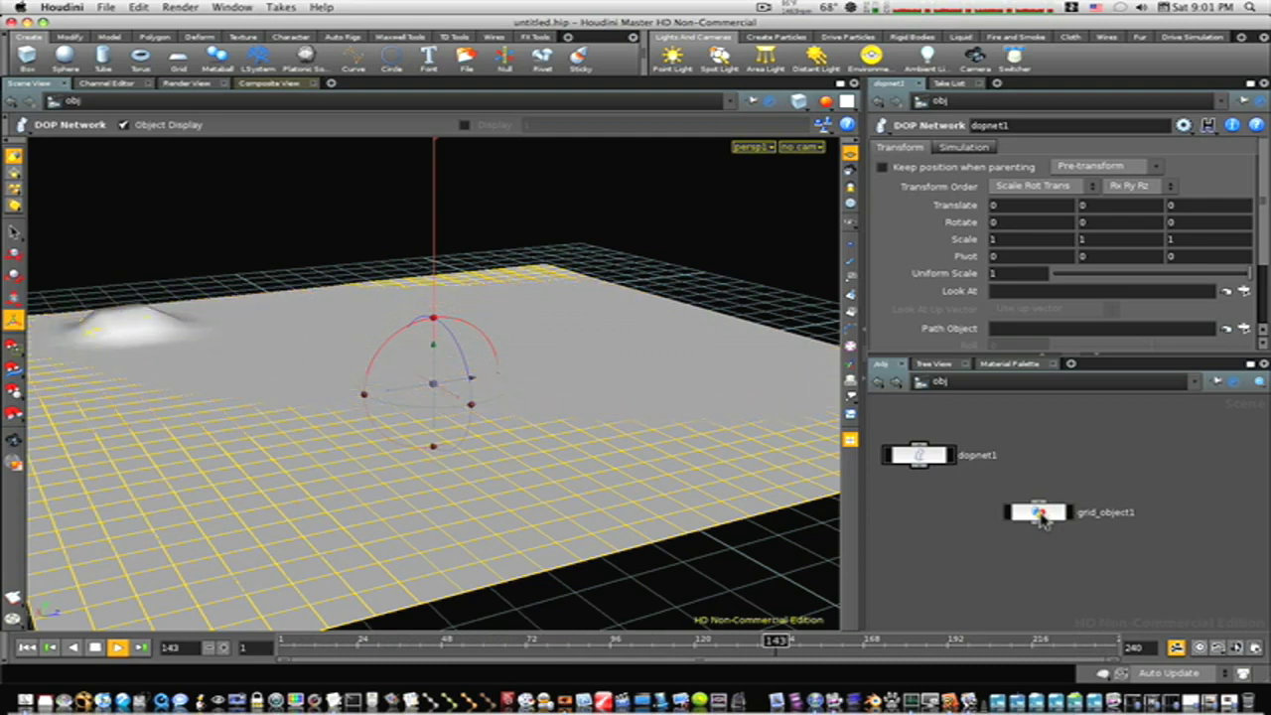
pyautogui.doubleClick(1039, 514)
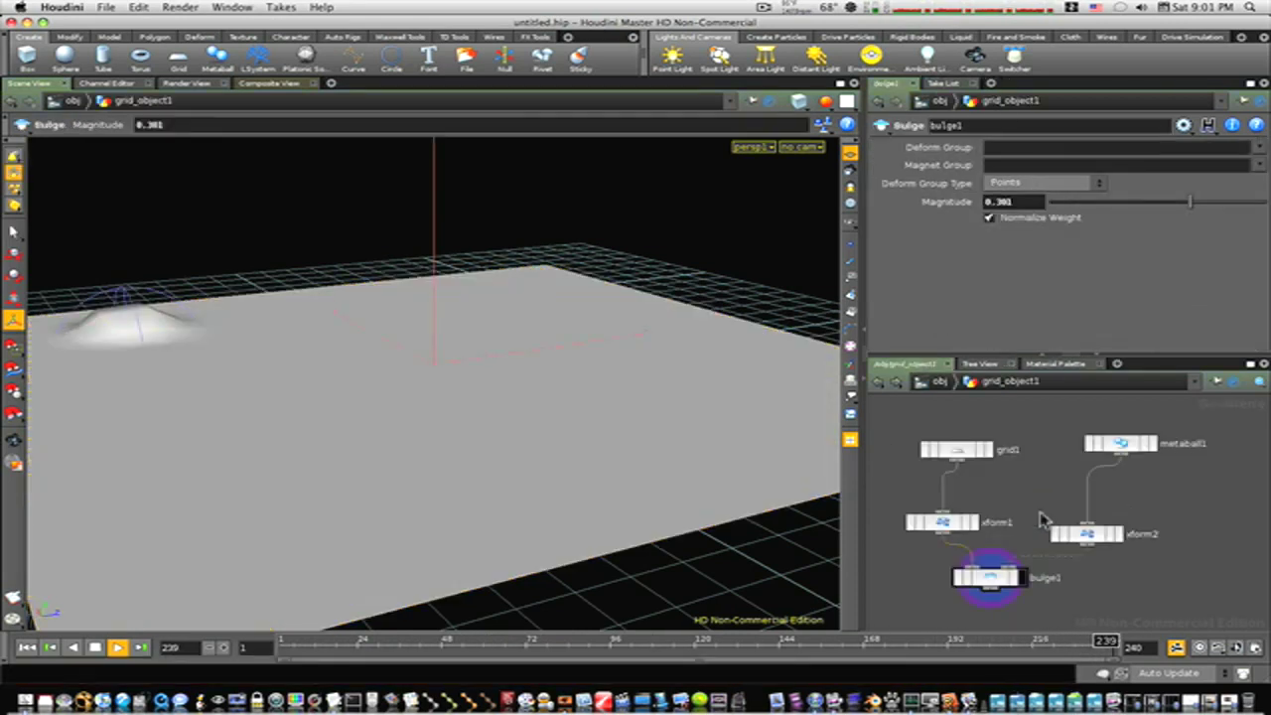
pyautogui.click(933, 382)
pyautogui.doubleClick(910, 455)
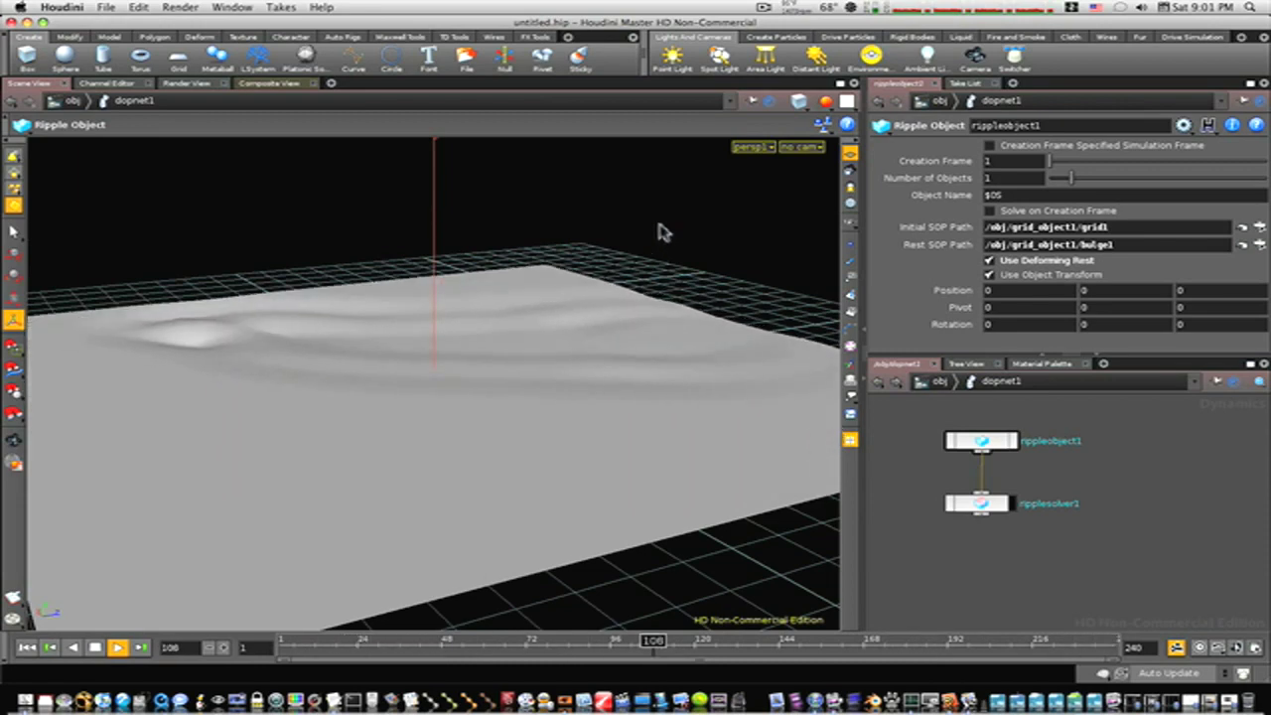
pyautogui.keyDown('alt'); pyautogui.moveTo(664, 233); pyautogui.dragTo(295, 344); pyautogui.keyUp('alt')
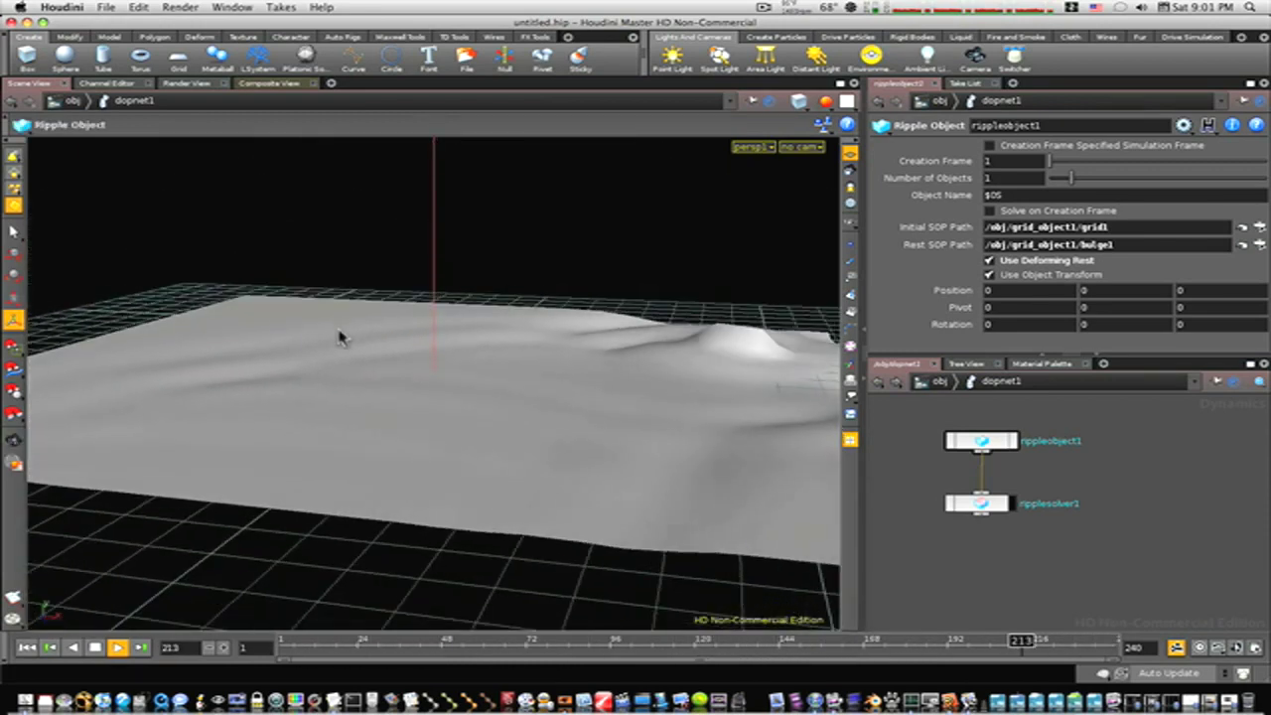